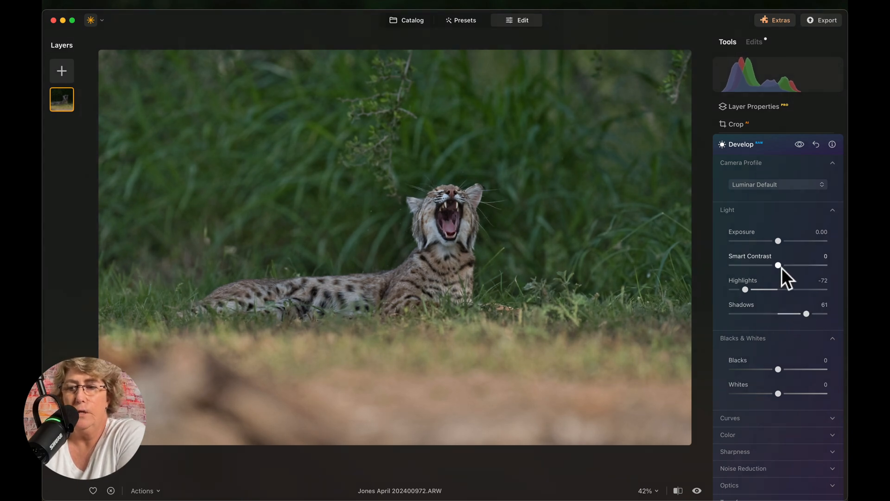
# - Set Smart Contrast to 17, Blacks to -13 and Whites to 12
pyautogui.moveTo(778, 265); pyautogui.dragTo(787, 266)
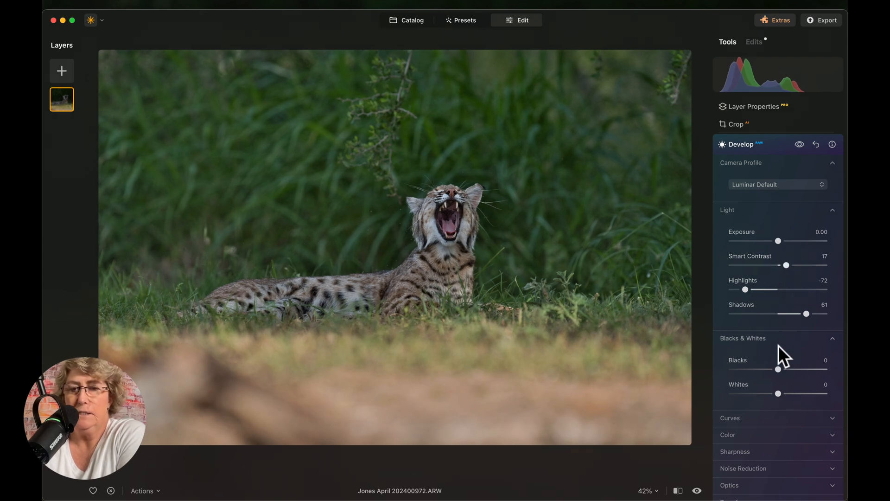
pyautogui.moveTo(779, 371); pyautogui.dragTo(784, 396)
pyautogui.scroll(-3, 783, 394)
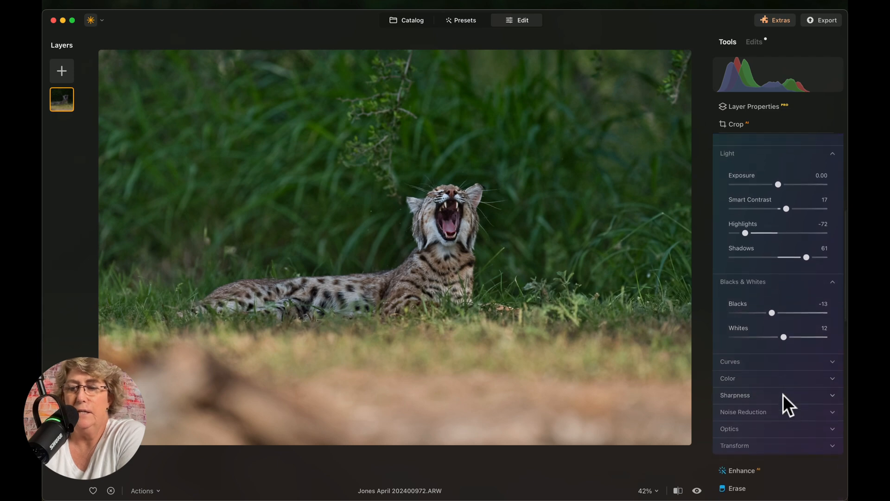
pyautogui.scroll(-2, 783, 394)
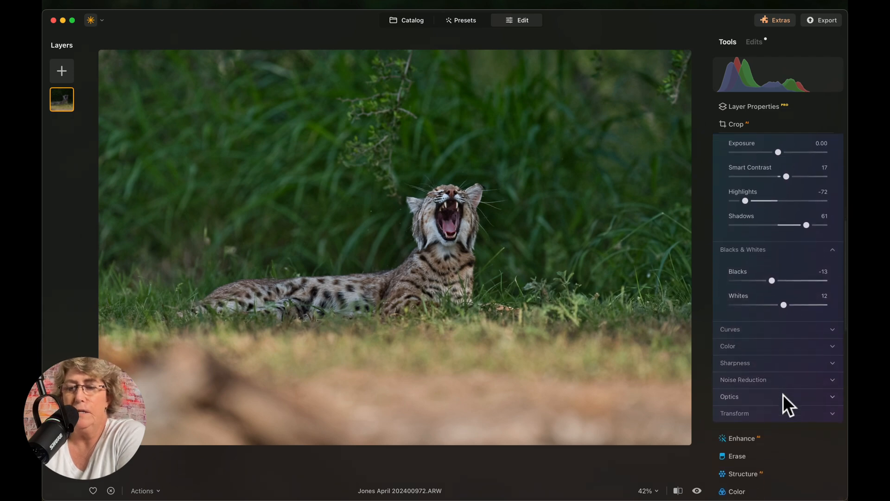
# - Turn on automatic distortion, chromatic aberration and defringe corrections in Optics
pyautogui.click(783, 398)
pyautogui.scroll(-1, 783, 399)
pyautogui.scroll(-2, 783, 399)
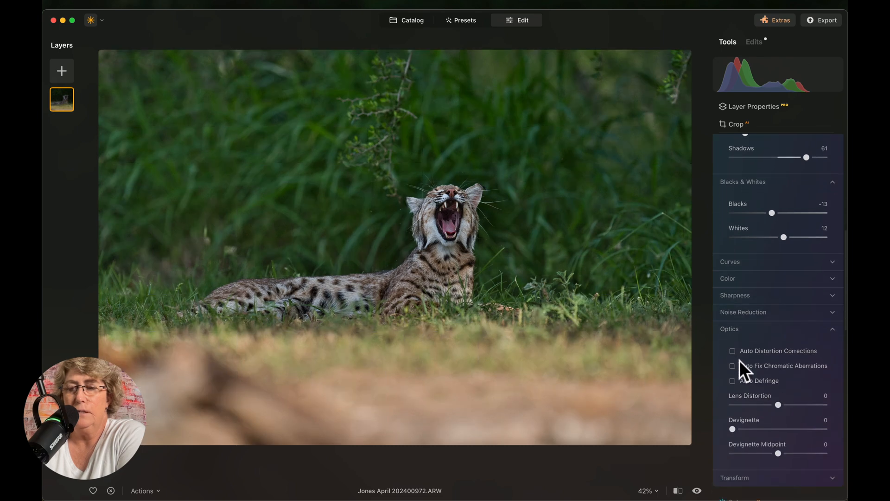
pyautogui.click(733, 352)
pyautogui.click(733, 366)
pyautogui.click(733, 380)
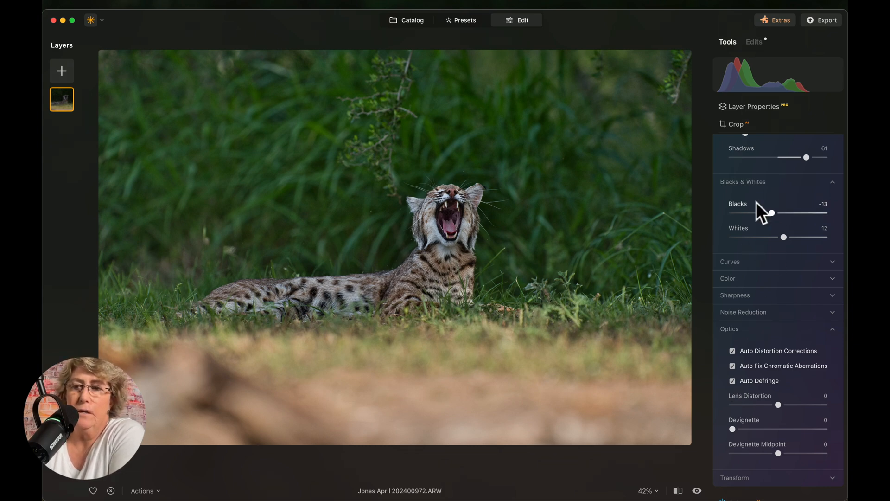
pyautogui.scroll(5, 763, 169)
pyautogui.scroll(1, 762, 165)
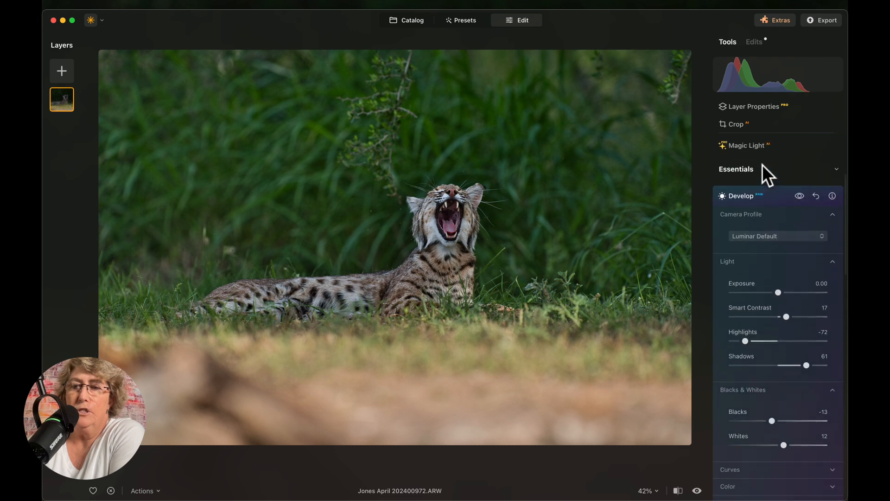
# - Raise Enhance Accent to 35 and compare the photo with and without it
pyautogui.click(739, 197)
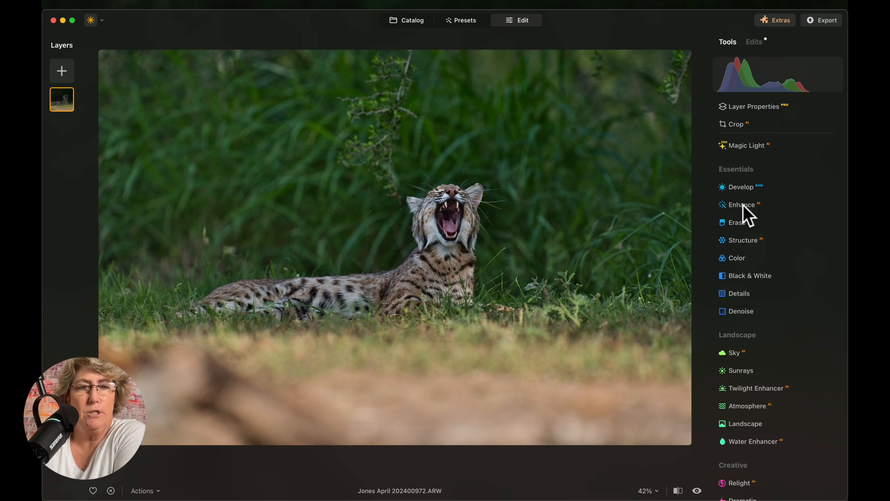
pyautogui.click(743, 205)
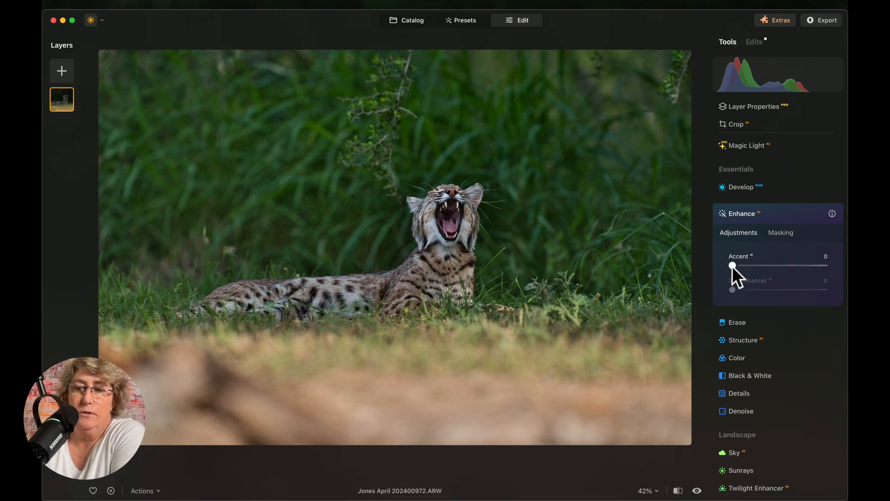
pyautogui.moveTo(733, 265); pyautogui.dragTo(767, 267)
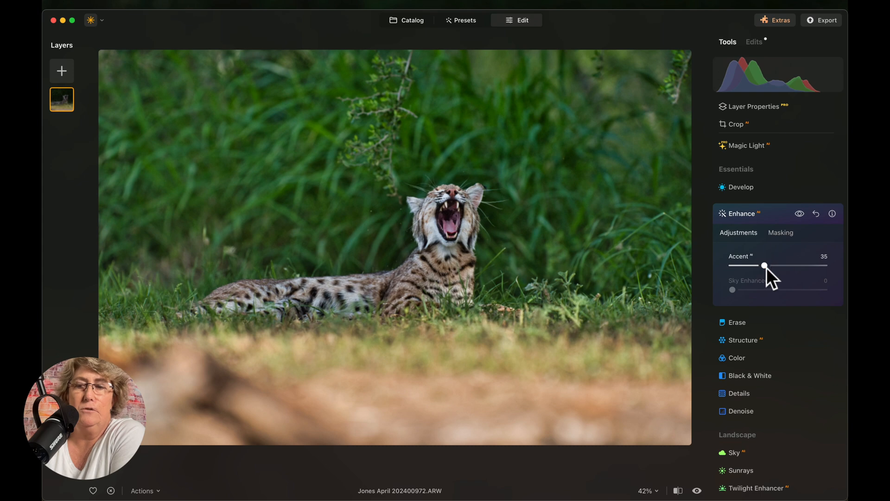
pyautogui.click(800, 214)
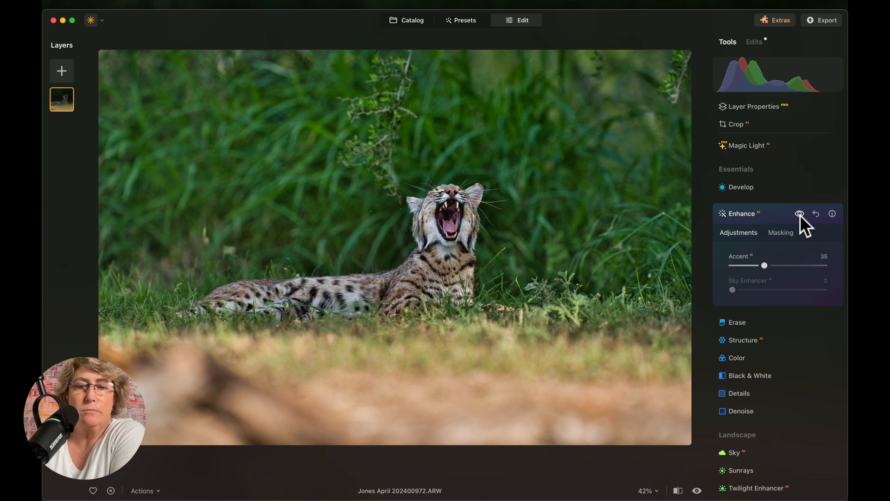
pyautogui.click(744, 214)
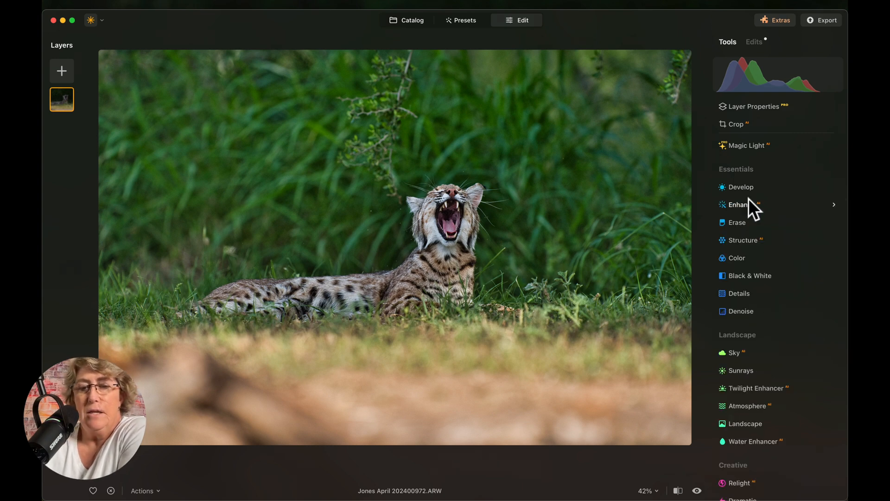
# - Set Structure Amount 39 and Boost 34, checking the result at 100% on the cat's face
pyautogui.click(745, 243)
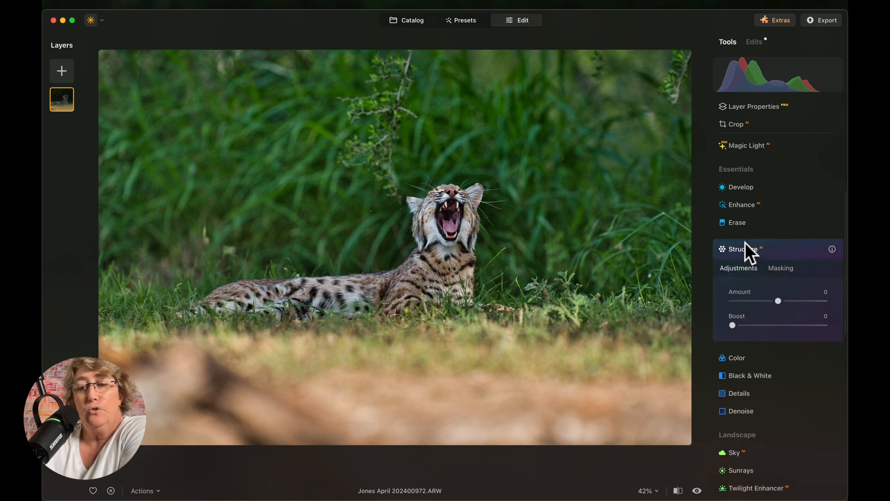
pyautogui.click(787, 269)
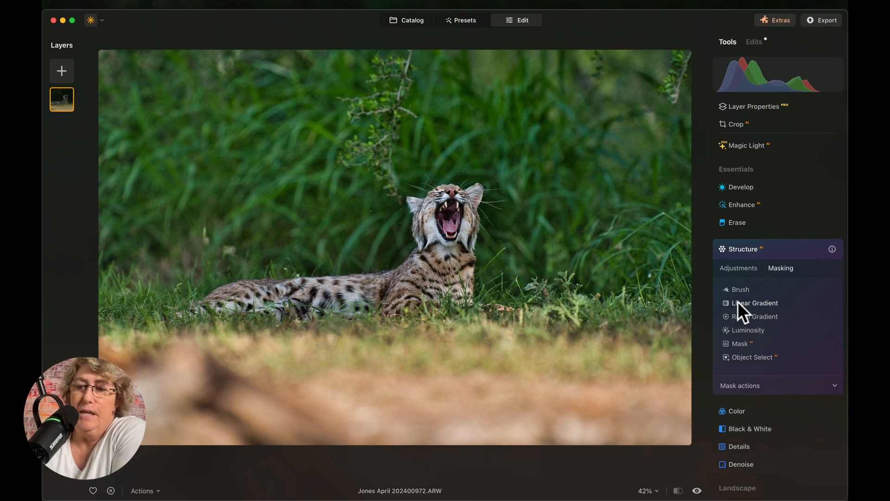
pyautogui.click(740, 269)
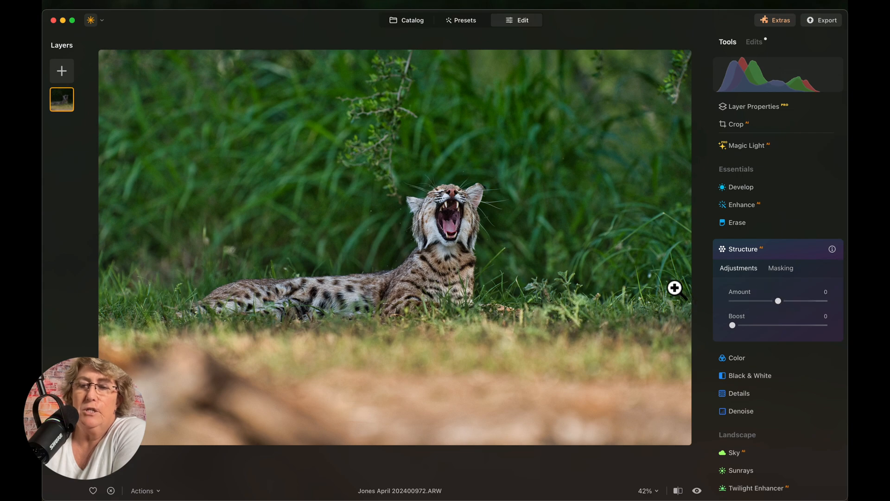
pyautogui.click(458, 205)
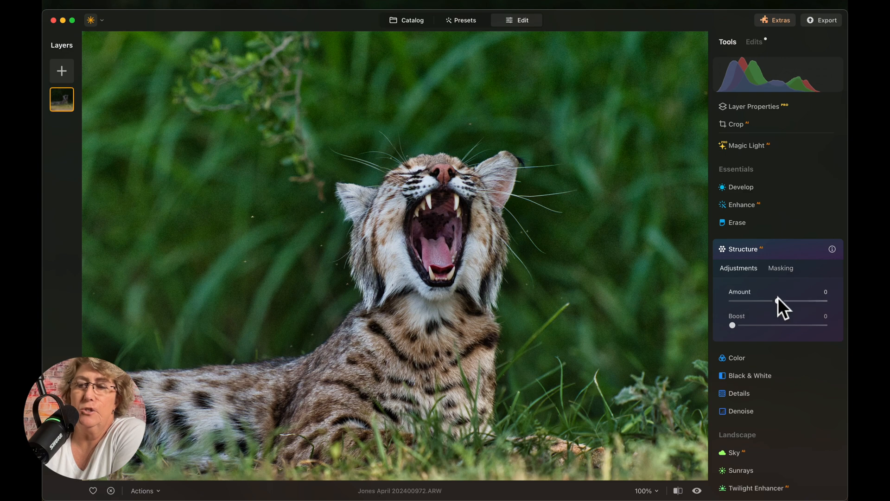
pyautogui.moveTo(778, 302); pyautogui.dragTo(798, 310)
pyautogui.moveTo(732, 325); pyautogui.dragTo(765, 333)
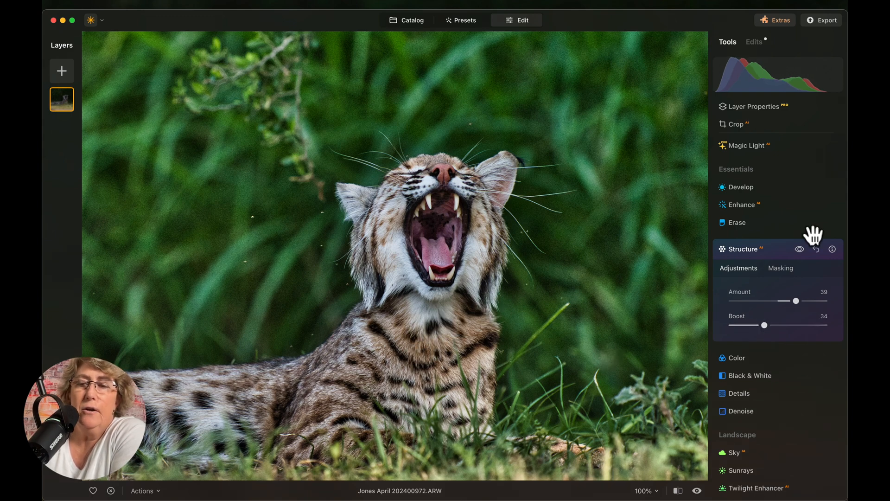
pyautogui.click(800, 250)
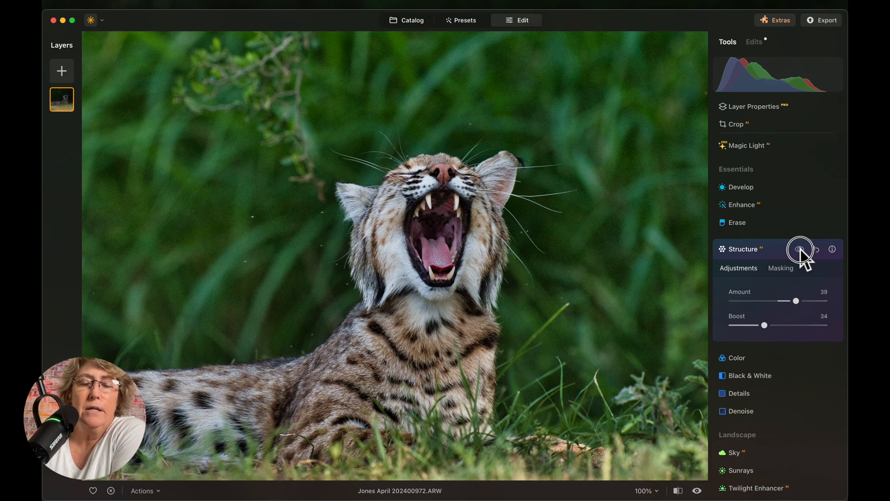
pyautogui.click(800, 250)
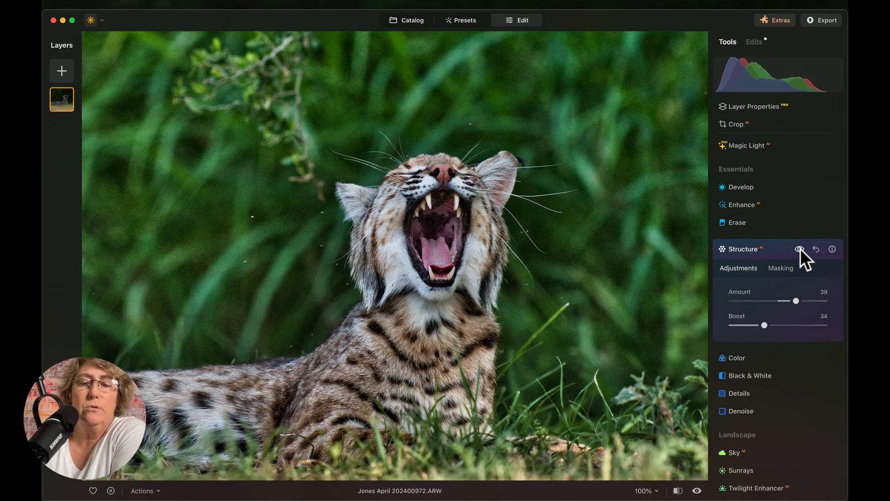
pyautogui.click(758, 250)
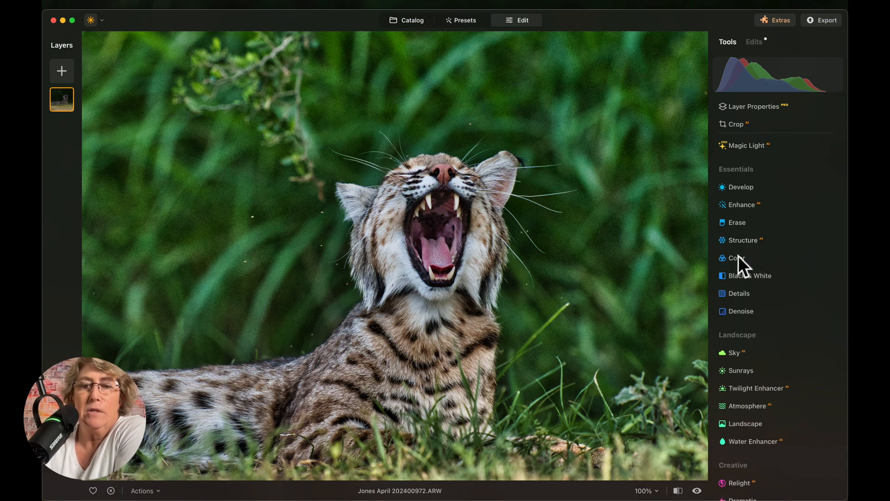
# - Draw a radial gradient mask over the cat's head and neck for the Details tool
pyautogui.click(533, 249)
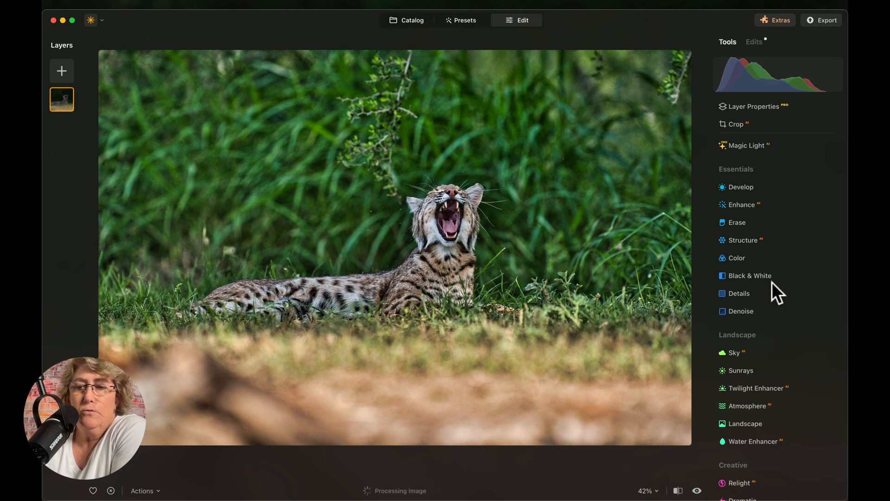
pyautogui.click(750, 258)
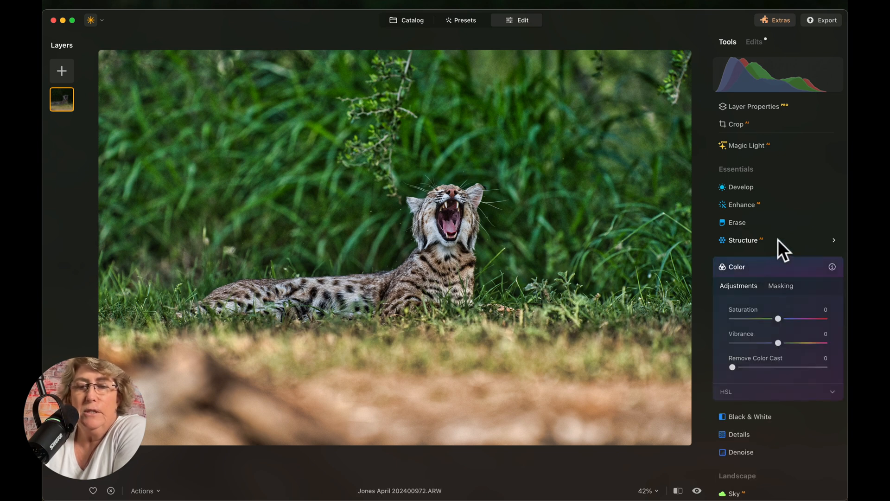
pyautogui.click(747, 267)
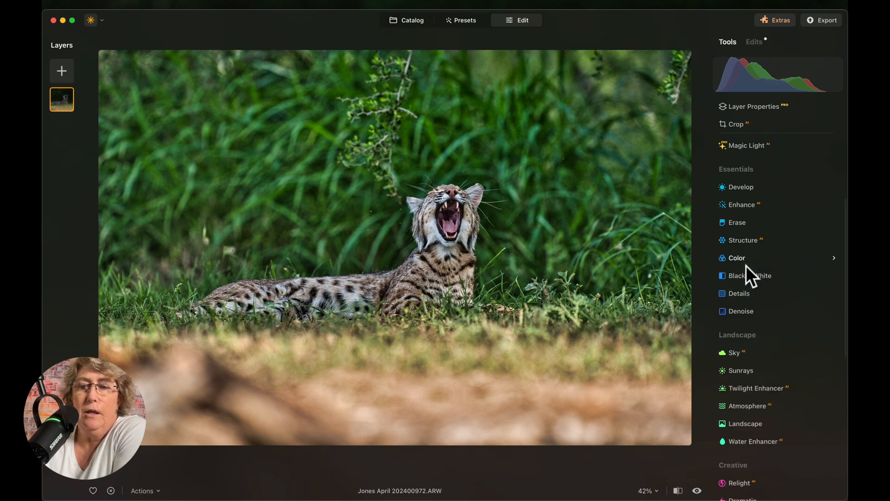
pyautogui.click(736, 294)
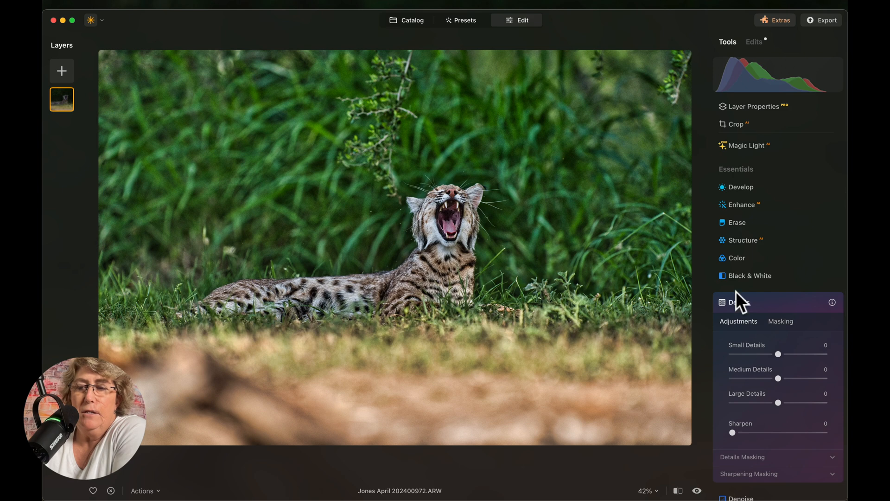
pyautogui.click(781, 321)
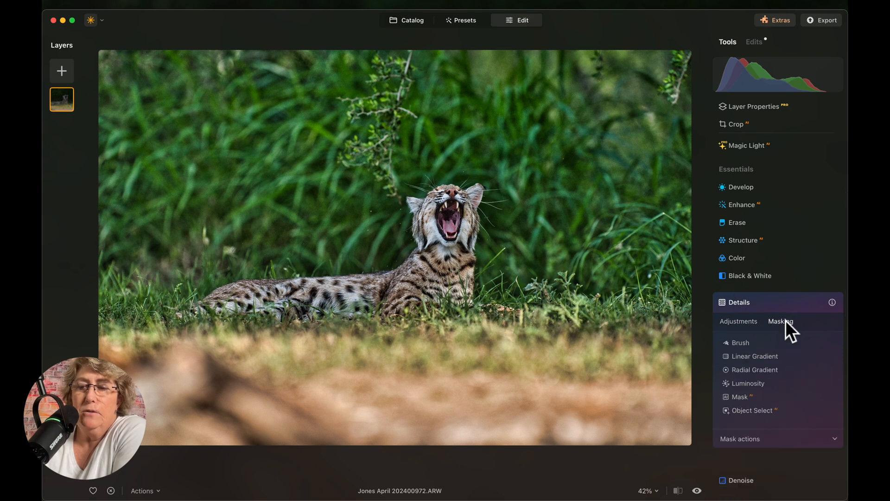
pyautogui.click(742, 369)
pyautogui.moveTo(451, 211); pyautogui.dragTo(450, 188)
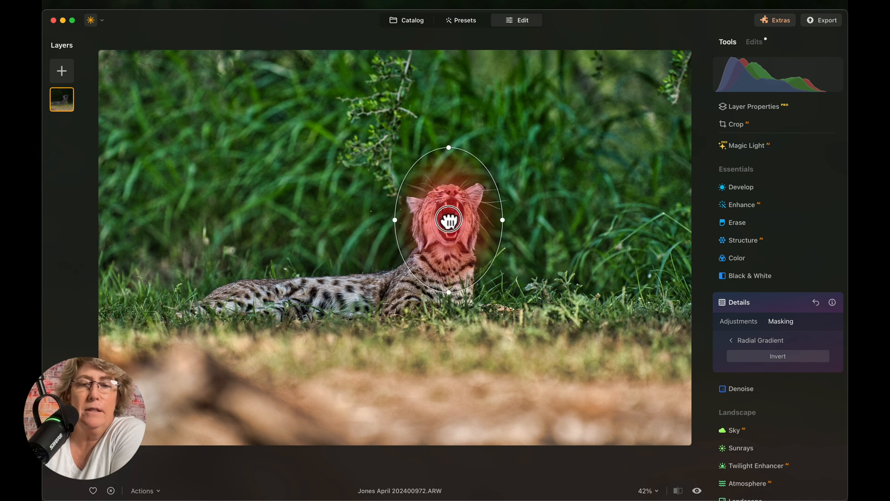
pyautogui.click(728, 301)
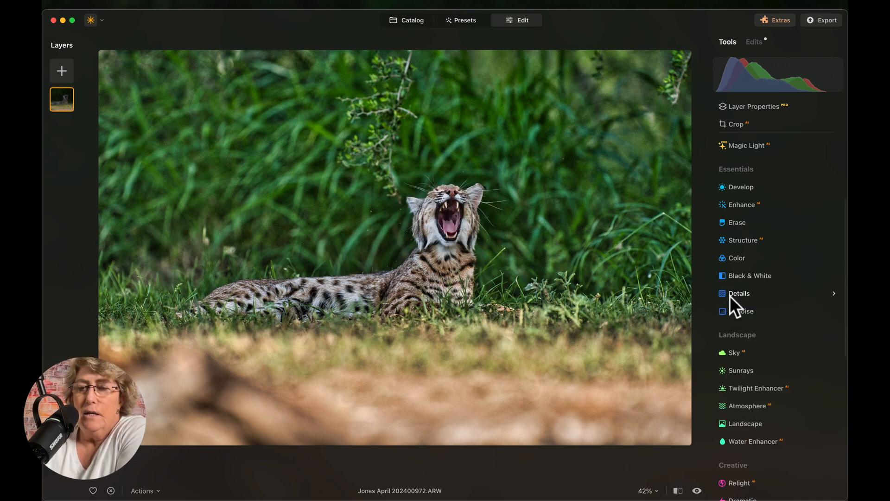
# - Show and copy the Details radial mask over the cat's head, then return to the Details sliders
pyautogui.click(756, 43)
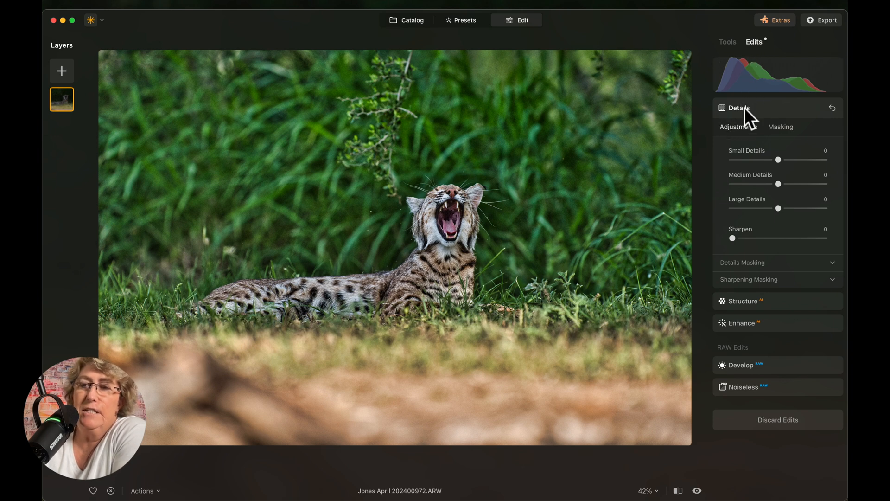
pyautogui.click(777, 129)
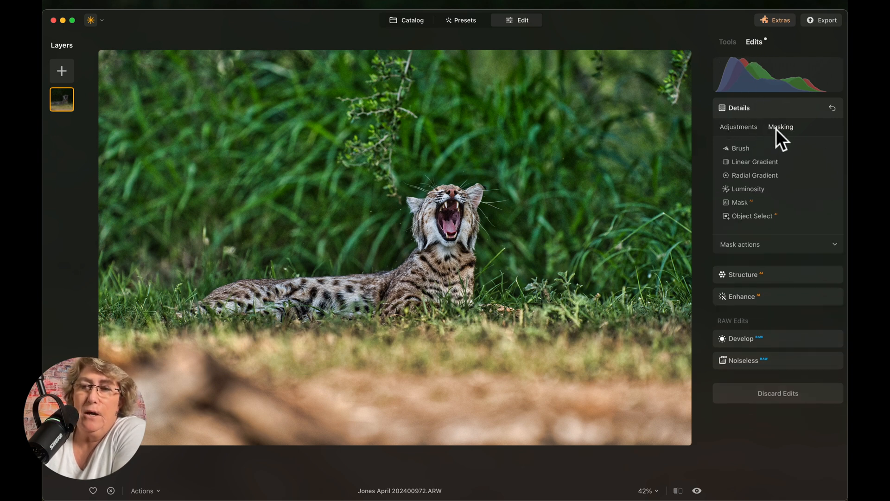
pyautogui.click(761, 245)
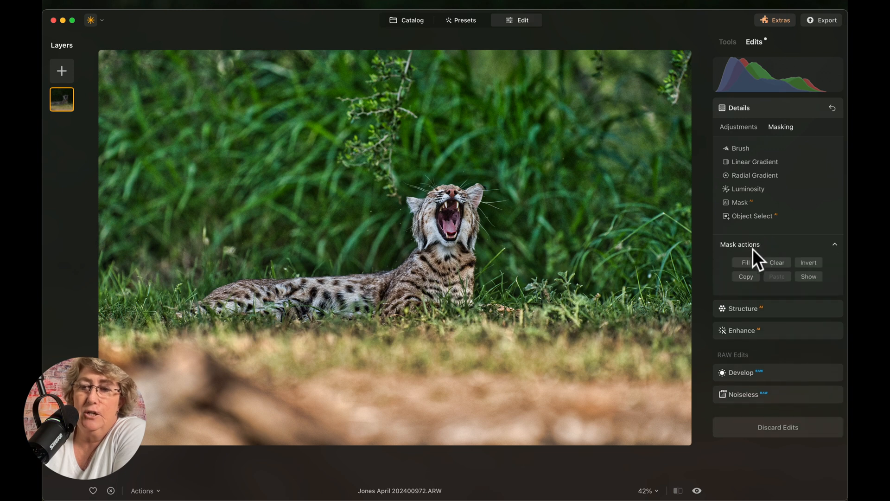
pyautogui.click(809, 277)
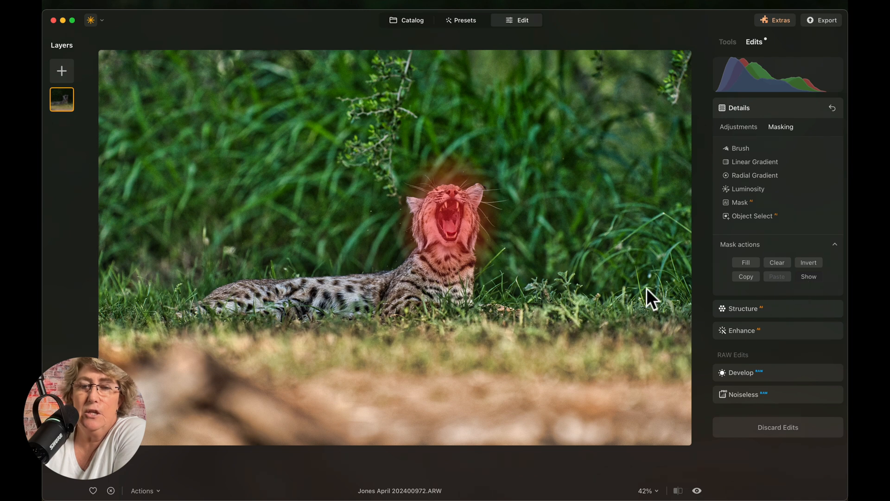
pyautogui.click(747, 276)
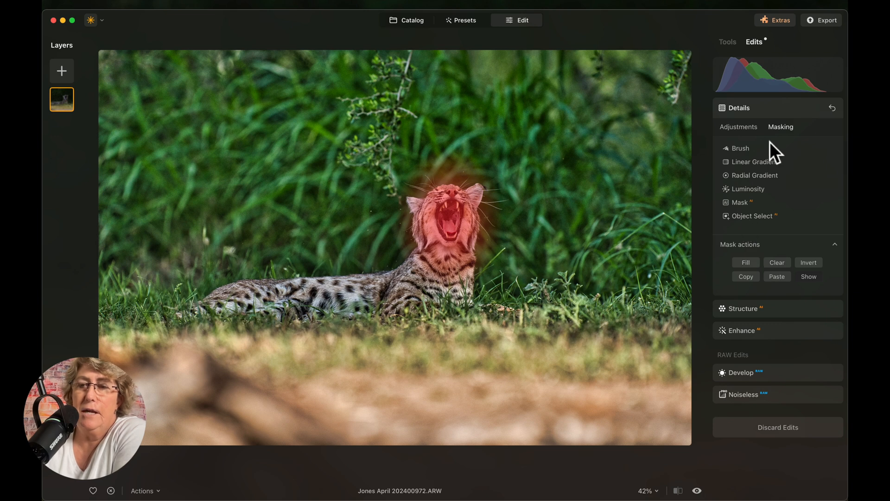
pyautogui.click(742, 126)
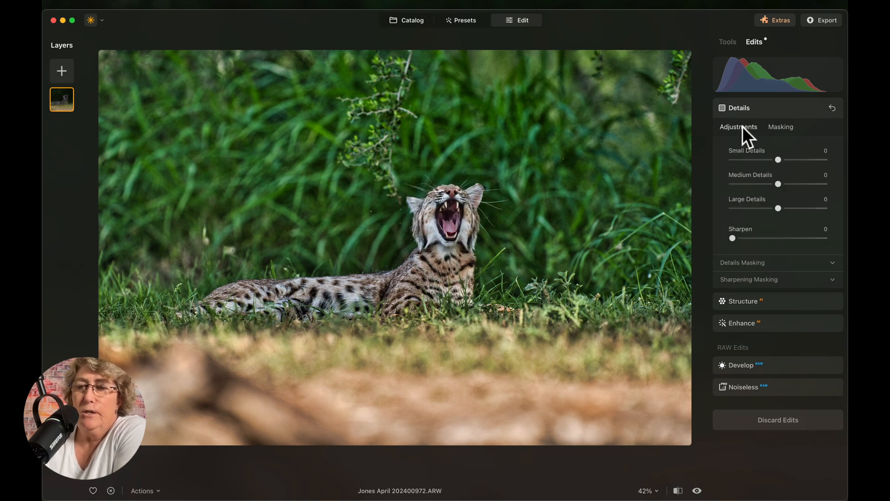
# - At 100% zoom, set Details to Small 37, Medium 1, Large 15 and Sharpen 13
pyautogui.doubleClick(446, 219)
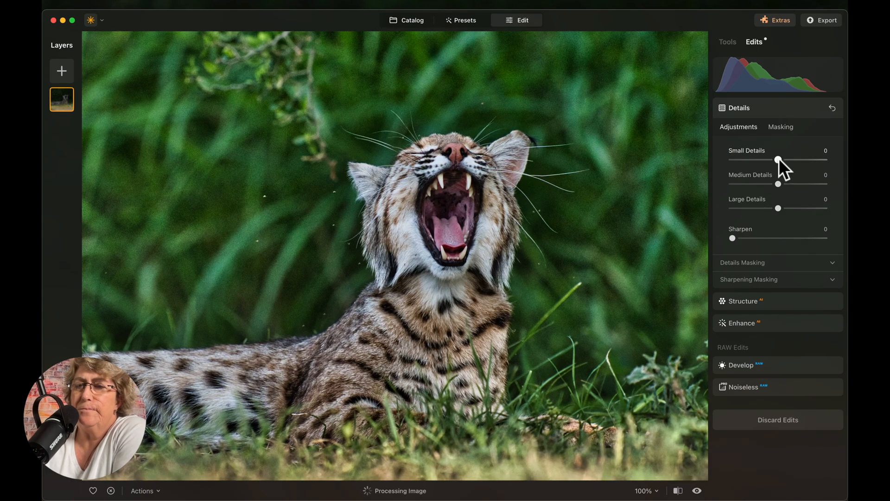
pyautogui.moveTo(779, 159); pyautogui.dragTo(791, 208)
pyautogui.moveTo(733, 238)
pyautogui.mouseDown()
pyautogui.moveTo(782, 239)
pyautogui.moveTo(745, 238)
pyautogui.mouseUp()
pyautogui.moveTo(791, 208); pyautogui.dragTo(779, 185)
pyautogui.moveTo(781, 184); pyautogui.dragTo(779, 184)
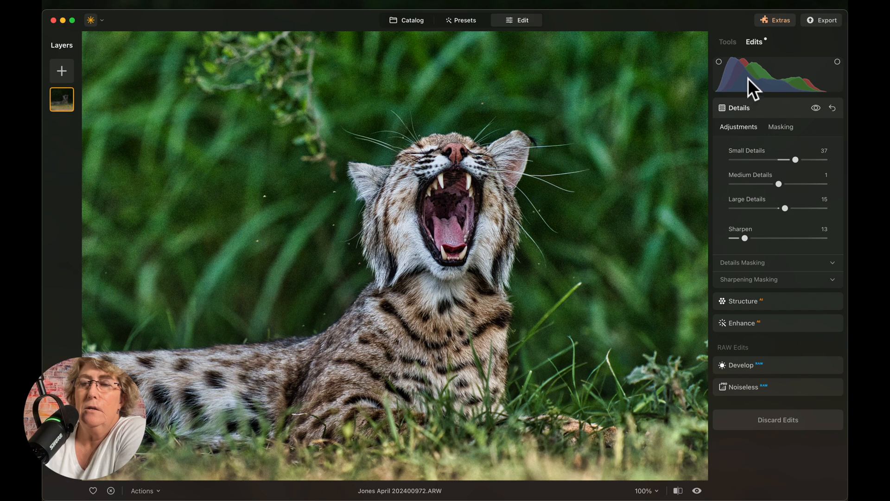
pyautogui.click(725, 45)
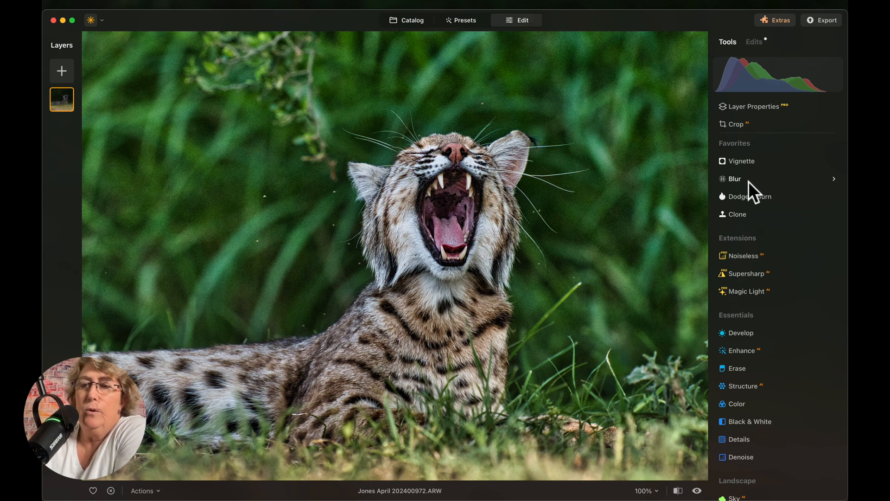
# - Add a Develop linear gradient mask rising from the bottom edge over the foreground
pyautogui.click(556, 215)
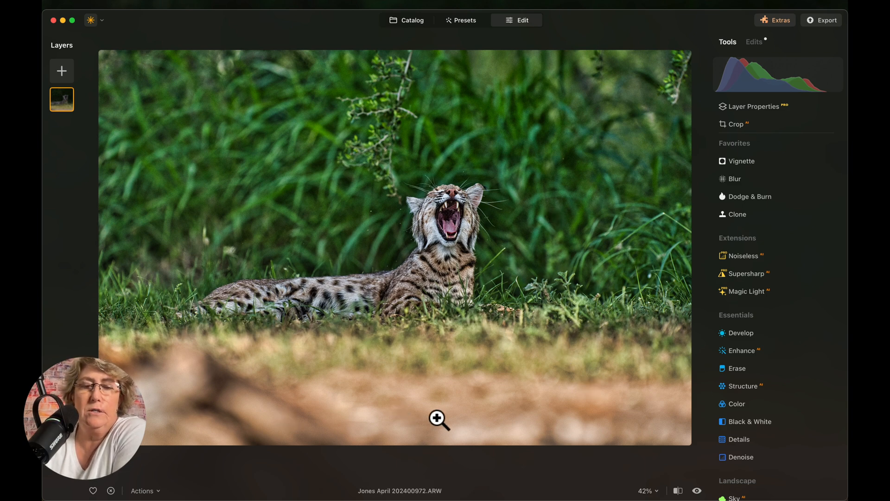
pyautogui.scroll(2, 736, 186)
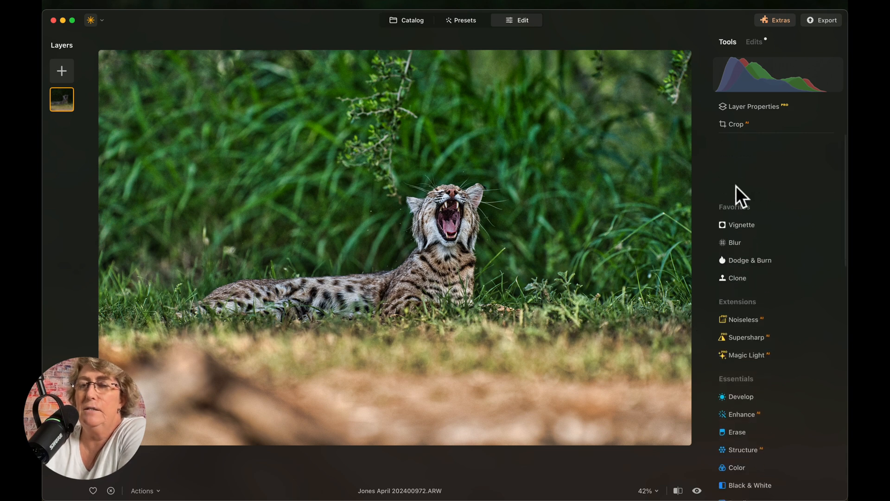
pyautogui.click(744, 334)
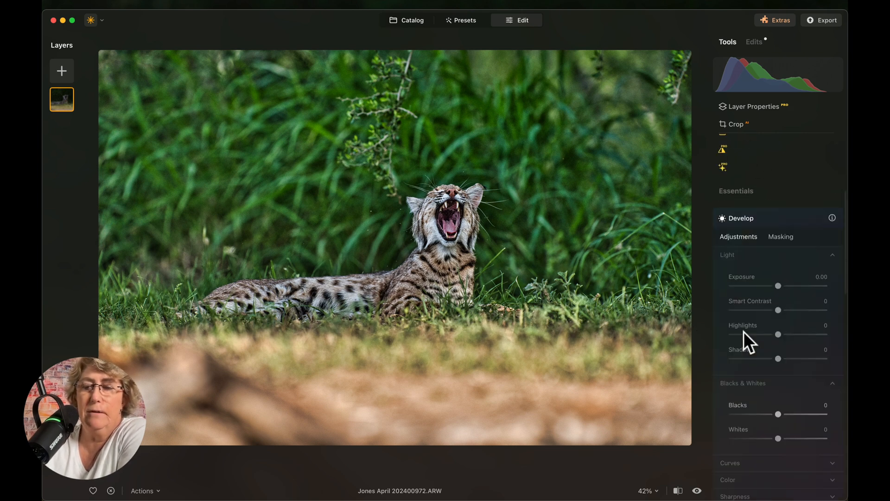
pyautogui.click(784, 165)
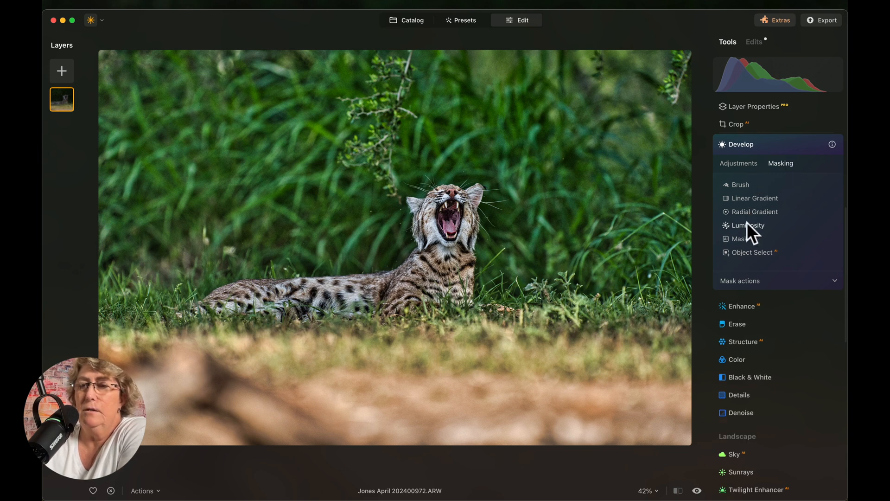
pyautogui.click(745, 200)
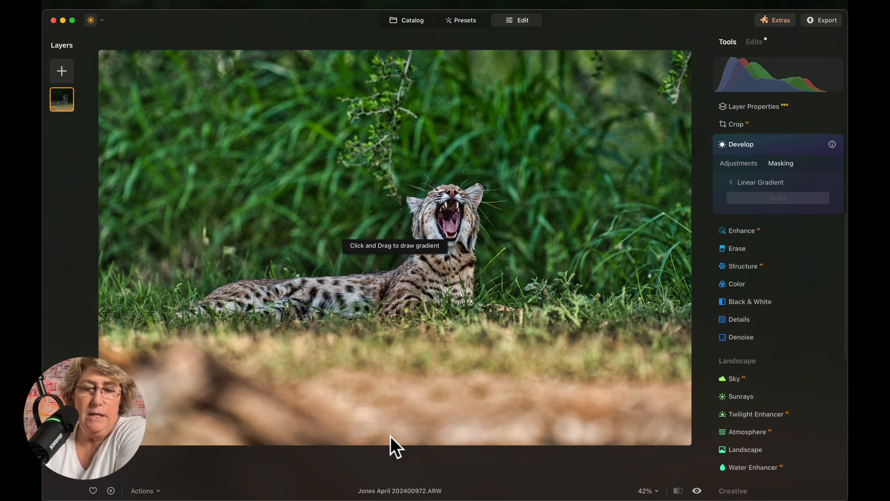
pyautogui.moveTo(395, 444); pyautogui.dragTo(394, 249)
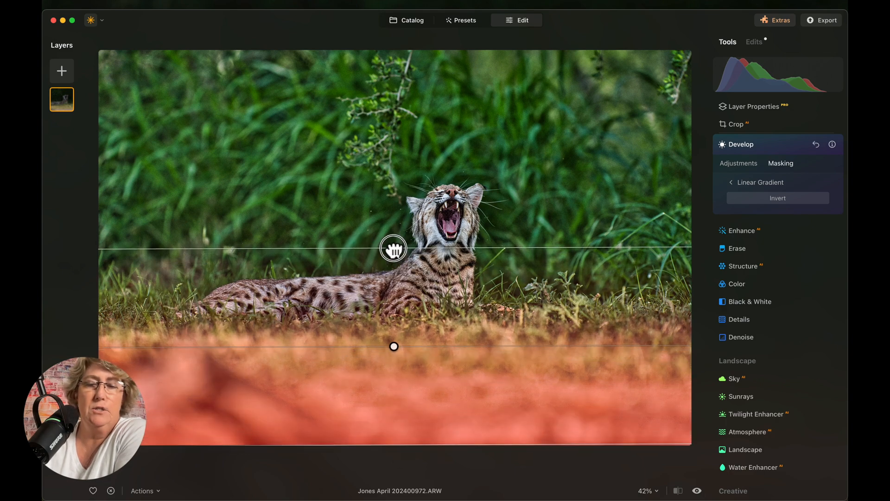
pyautogui.click(736, 165)
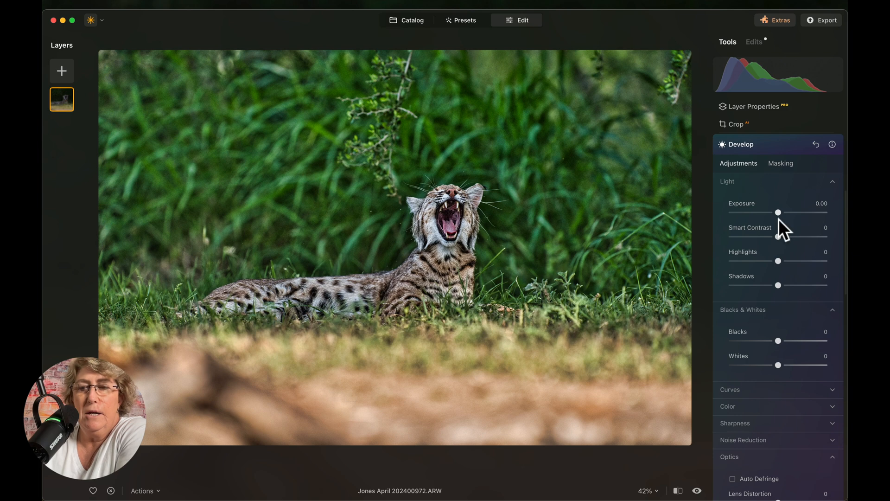
# - Darken the masked foreground with Highlights -100, Shadows -87 and Exposure -0.74, comparing before and after
pyautogui.moveTo(778, 260); pyautogui.dragTo(721, 261)
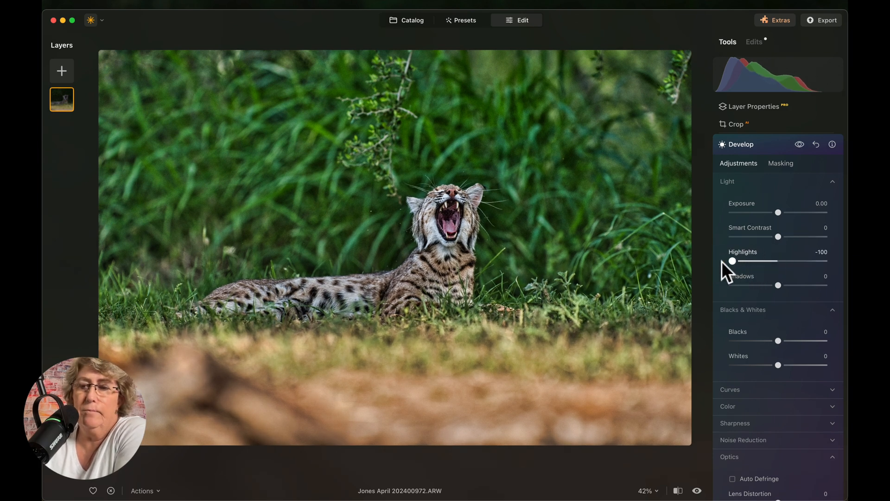
pyautogui.moveTo(778, 284); pyautogui.dragTo(738, 285)
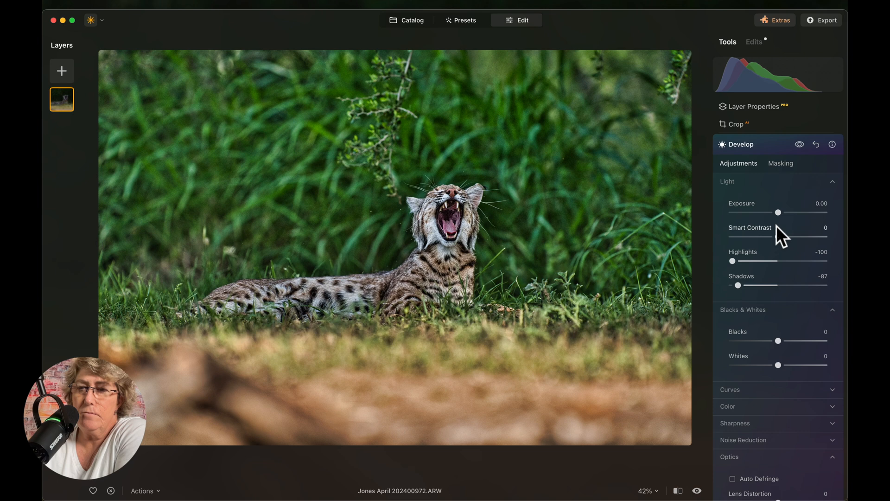
pyautogui.moveTo(778, 213); pyautogui.dragTo(772, 213)
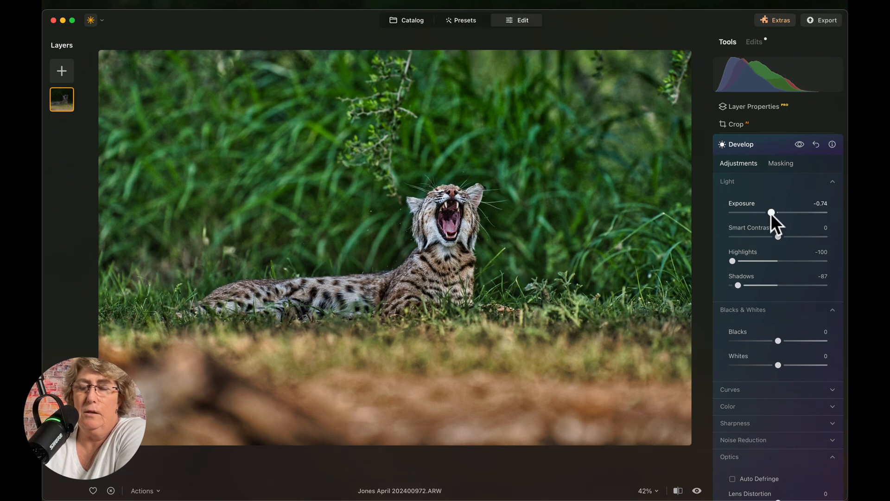
pyautogui.click(800, 144)
pyautogui.click(800, 144)
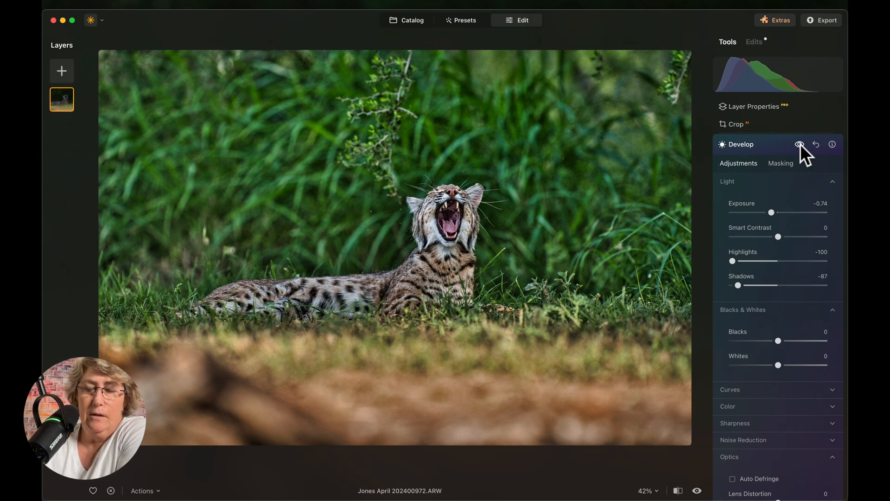
pyautogui.click(800, 144)
pyautogui.click(800, 144)
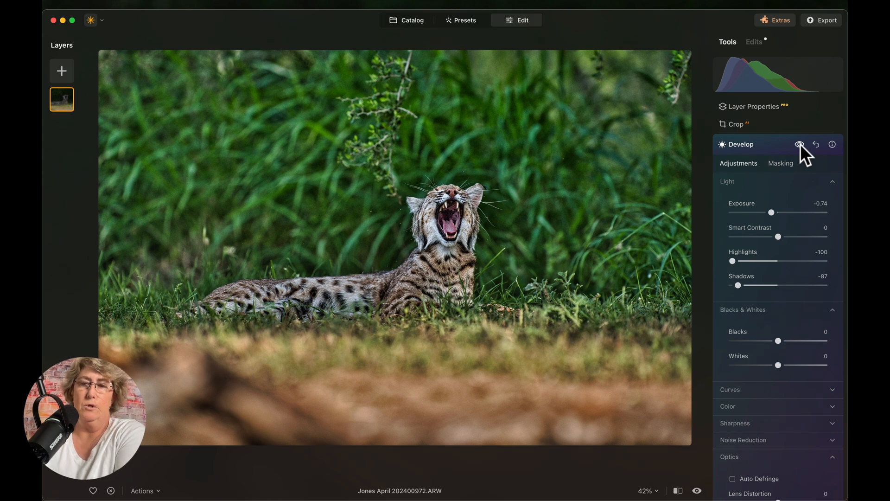
# - Start a brush mask for Enhance with a size 32 erase brush over the cat's head
pyautogui.click(767, 146)
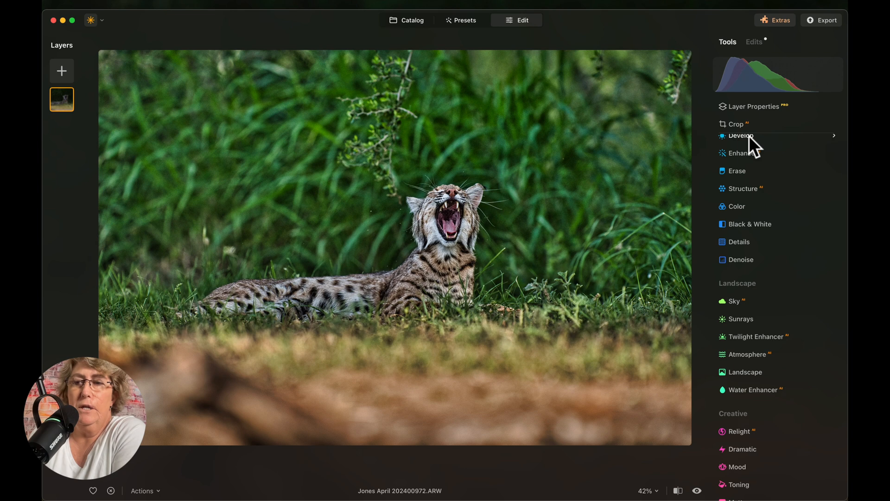
pyautogui.scroll(3, 750, 145)
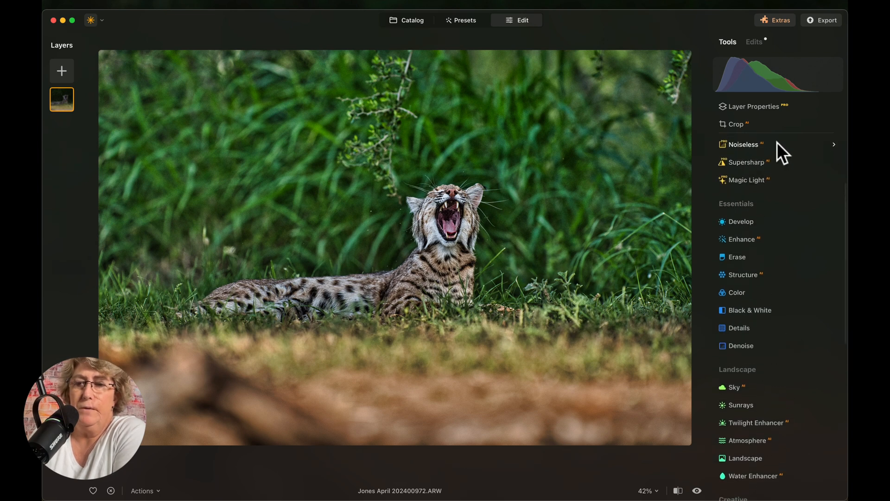
pyautogui.click(744, 241)
pyautogui.click(783, 268)
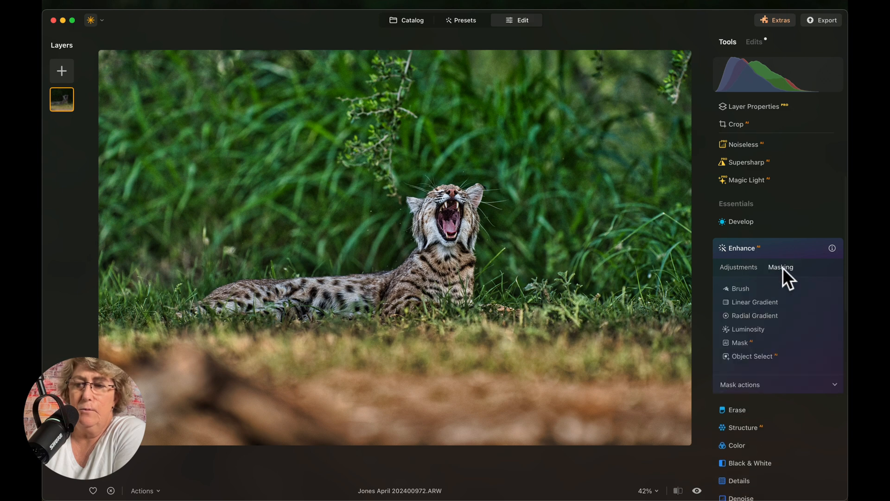
pyautogui.click(748, 385)
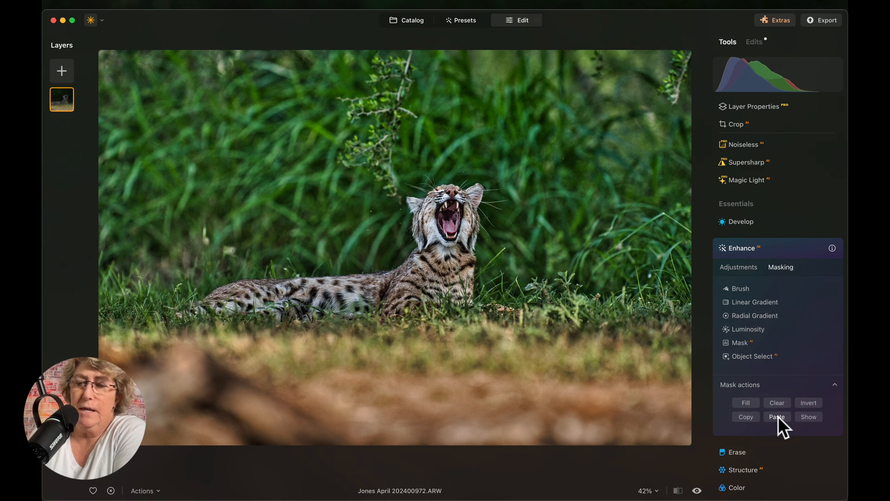
pyautogui.click(742, 287)
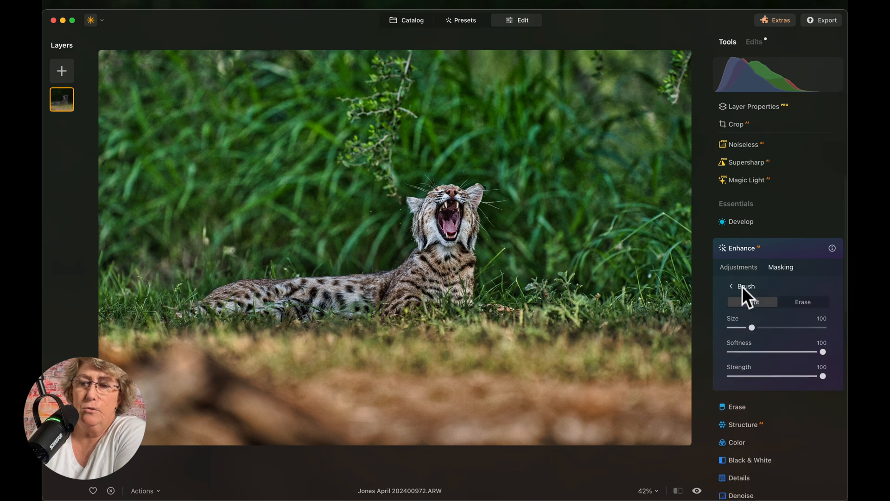
pyautogui.click(810, 302)
pyautogui.moveTo(752, 328); pyautogui.dragTo(735, 328)
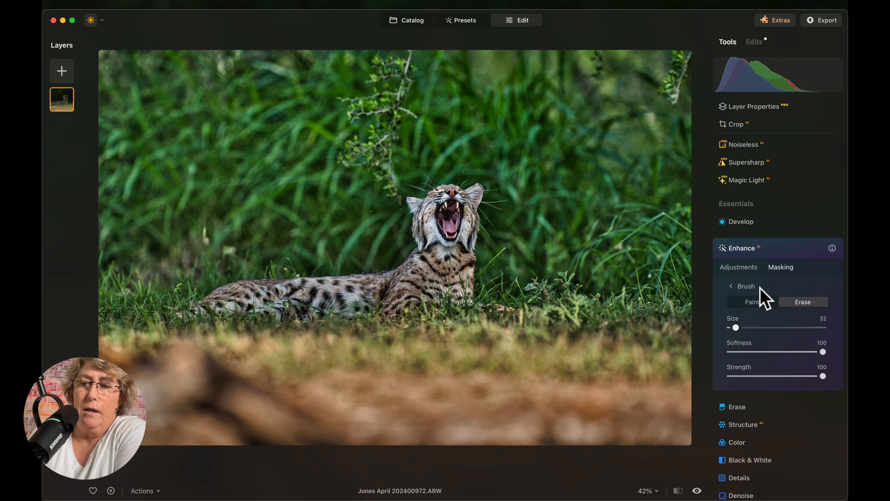
pyautogui.moveTo(492, 175)
pyautogui.mouseDown()
pyautogui.moveTo(464, 168)
pyautogui.moveTo(417, 180)
pyautogui.moveTo(475, 173)
pyautogui.moveTo(438, 173)
pyautogui.moveTo(410, 192)
pyautogui.moveTo(434, 172)
pyautogui.moveTo(497, 176)
pyautogui.moveTo(481, 260)
pyautogui.moveTo(496, 182)
pyautogui.moveTo(448, 162)
pyautogui.moveTo(420, 167)
pyautogui.moveTo(394, 198)
pyautogui.moveTo(393, 260)
pyautogui.mouseUp()
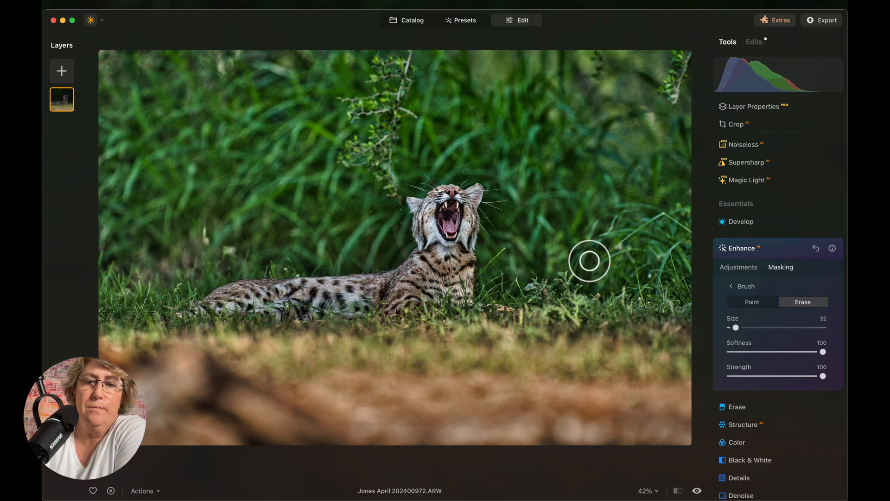
# - Paint the Enhance mask over the cat's body and along its tail
pyautogui.click(761, 300)
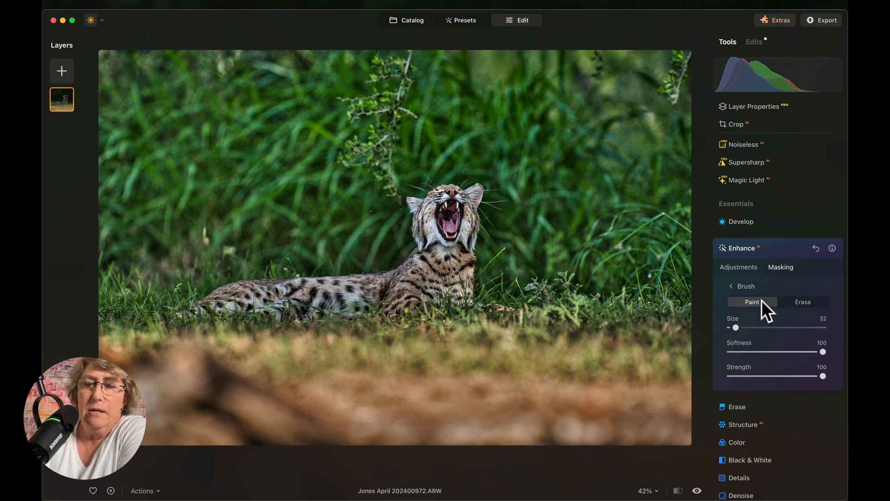
pyautogui.moveTo(438, 248)
pyautogui.mouseDown()
pyautogui.moveTo(379, 294)
pyautogui.moveTo(460, 247)
pyautogui.moveTo(411, 297)
pyautogui.moveTo(457, 260)
pyautogui.moveTo(462, 299)
pyautogui.moveTo(448, 258)
pyautogui.moveTo(427, 254)
pyautogui.moveTo(376, 289)
pyautogui.moveTo(230, 296)
pyautogui.moveTo(384, 283)
pyautogui.moveTo(380, 292)
pyautogui.moveTo(211, 305)
pyautogui.moveTo(233, 293)
pyautogui.moveTo(291, 290)
pyautogui.mouseUp()
pyautogui.moveTo(416, 276)
pyautogui.mouseDown()
pyautogui.moveTo(304, 287)
pyautogui.moveTo(283, 301)
pyautogui.moveTo(382, 303)
pyautogui.moveTo(451, 284)
pyautogui.mouseUp()
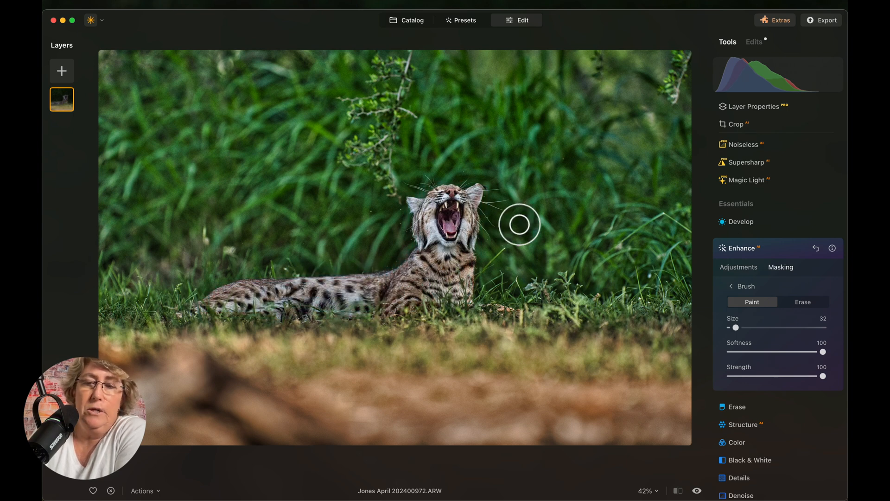
pyautogui.click(803, 302)
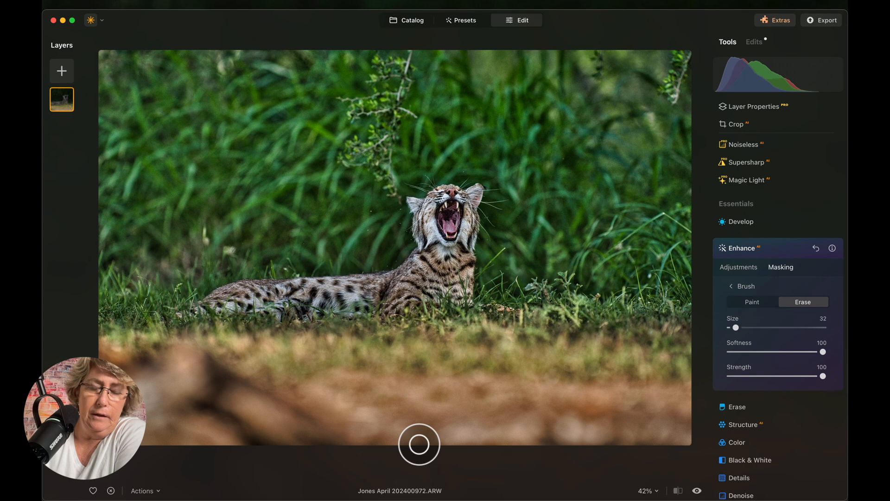
# - At 100% zoom, erase mask spill along the cat's back, then view the whole photo again
pyautogui.click(657, 491)
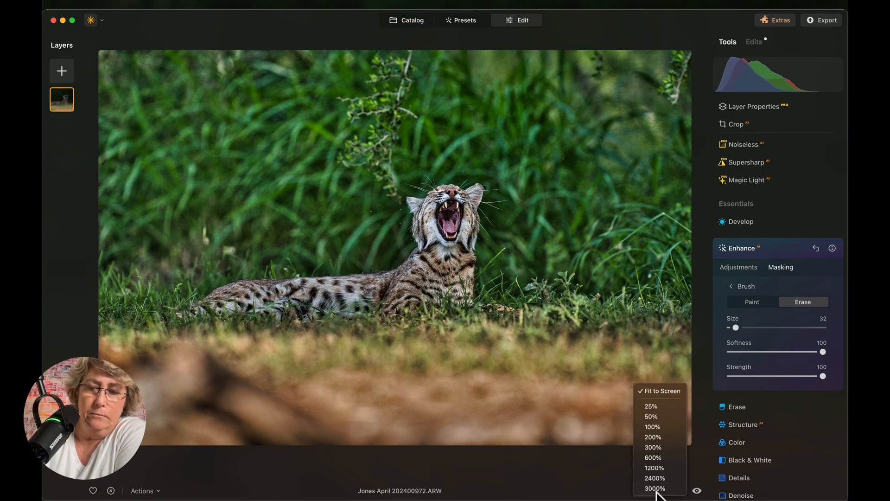
pyautogui.click(661, 427)
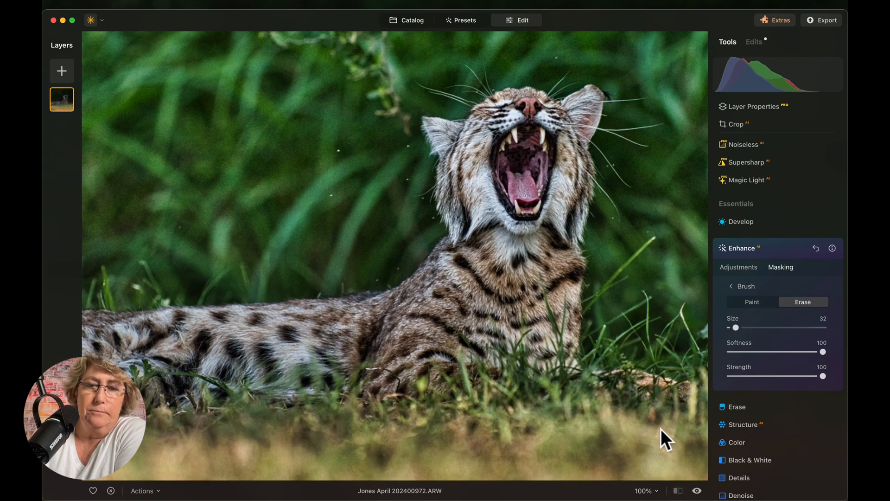
pyautogui.moveTo(380, 274)
pyautogui.mouseDown()
pyautogui.moveTo(174, 300)
pyautogui.moveTo(383, 286)
pyautogui.moveTo(443, 226)
pyautogui.moveTo(433, 158)
pyautogui.moveTo(418, 132)
pyautogui.moveTo(426, 104)
pyautogui.moveTo(460, 117)
pyautogui.moveTo(466, 103)
pyautogui.moveTo(505, 87)
pyautogui.moveTo(535, 83)
pyautogui.moveTo(566, 95)
pyautogui.moveTo(595, 82)
pyautogui.moveTo(610, 90)
pyautogui.moveTo(609, 104)
pyautogui.moveTo(595, 156)
pyautogui.moveTo(596, 165)
pyautogui.moveTo(604, 143)
pyautogui.moveTo(587, 371)
pyautogui.mouseUp()
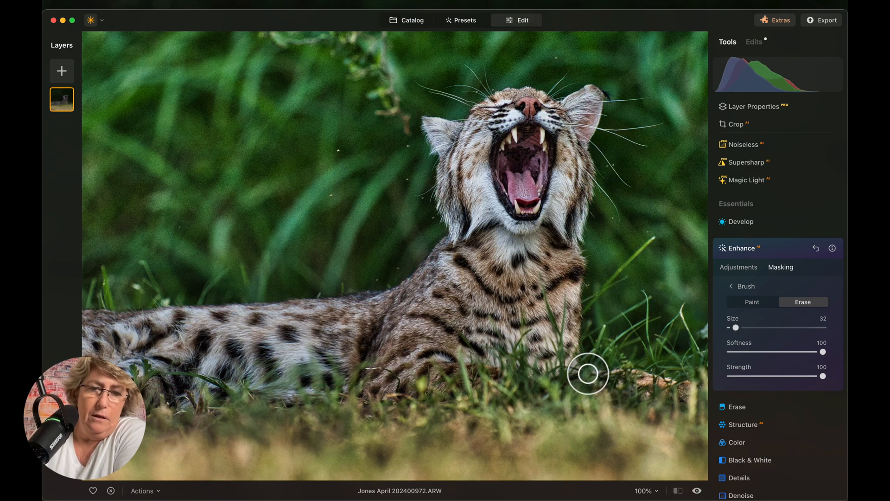
pyautogui.hscroll(-7, 280, 343)
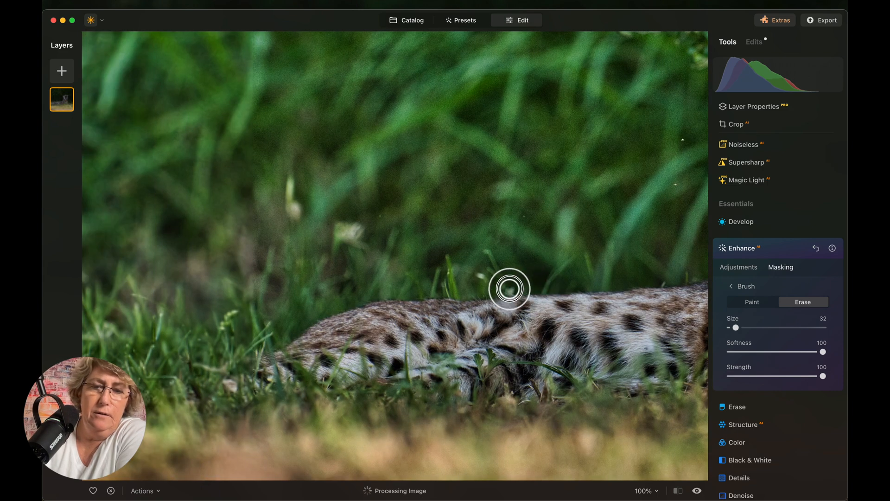
pyautogui.moveTo(418, 291)
pyautogui.mouseDown()
pyautogui.moveTo(319, 311)
pyautogui.moveTo(268, 365)
pyautogui.mouseUp()
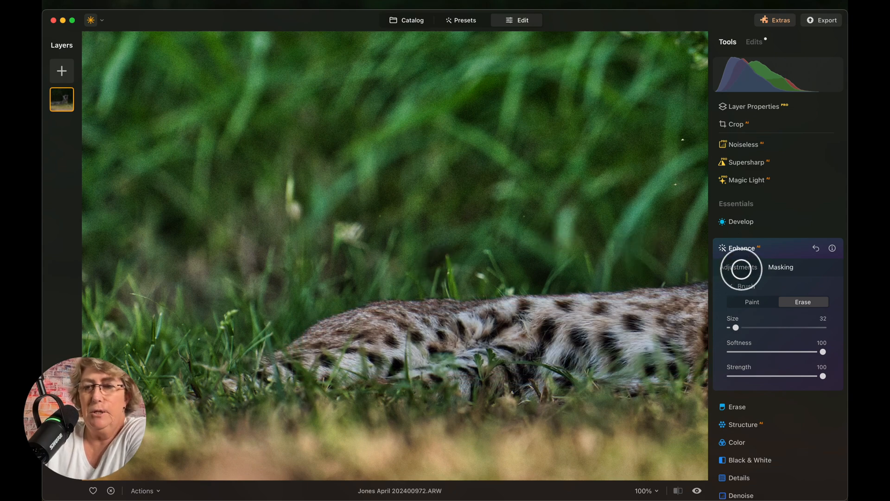
pyautogui.click(740, 267)
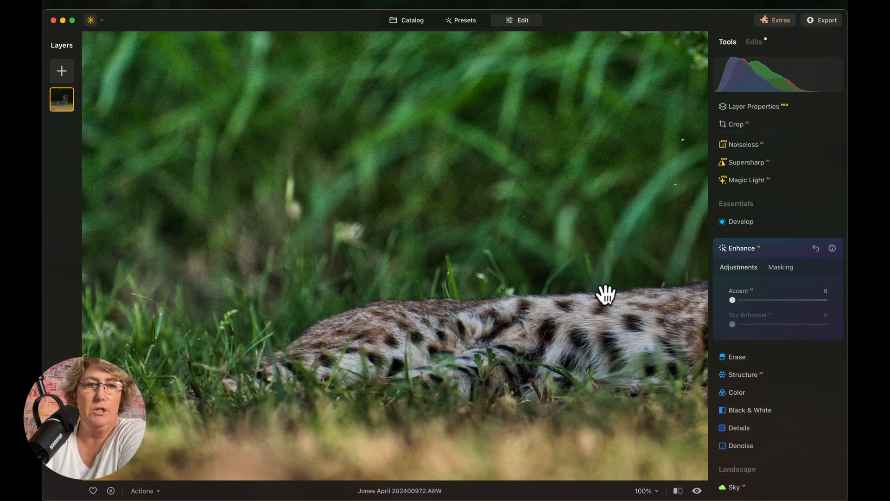
pyautogui.click(401, 289)
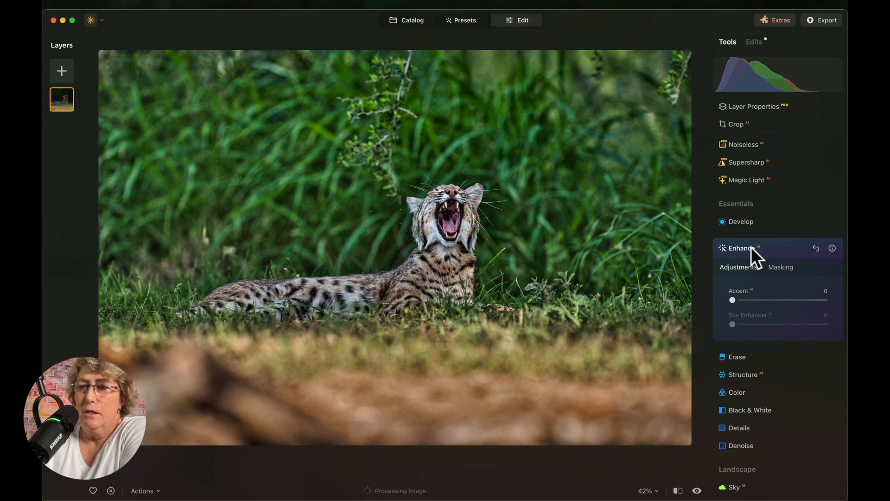
# - Settle the masked cat's Enhance Accent at 29, comparing before and after
pyautogui.moveTo(733, 299); pyautogui.dragTo(770, 300)
pyautogui.click(800, 249)
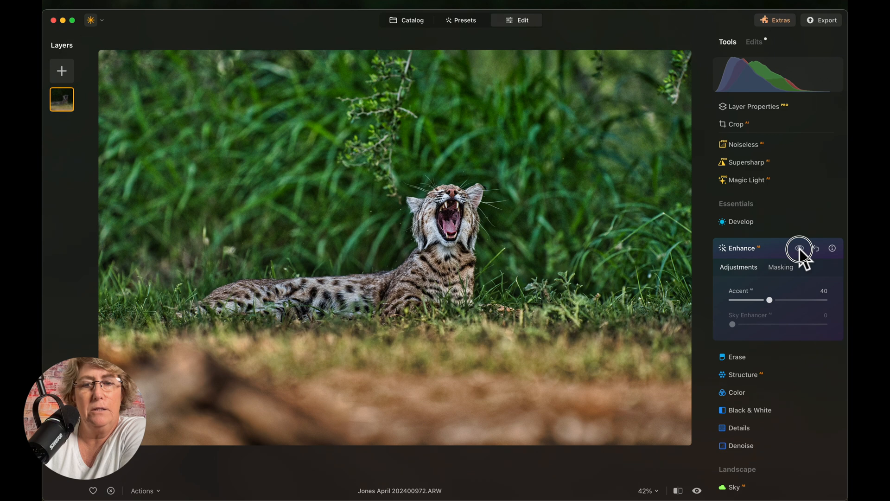
pyautogui.moveTo(800, 249); pyautogui.dragTo(800, 249)
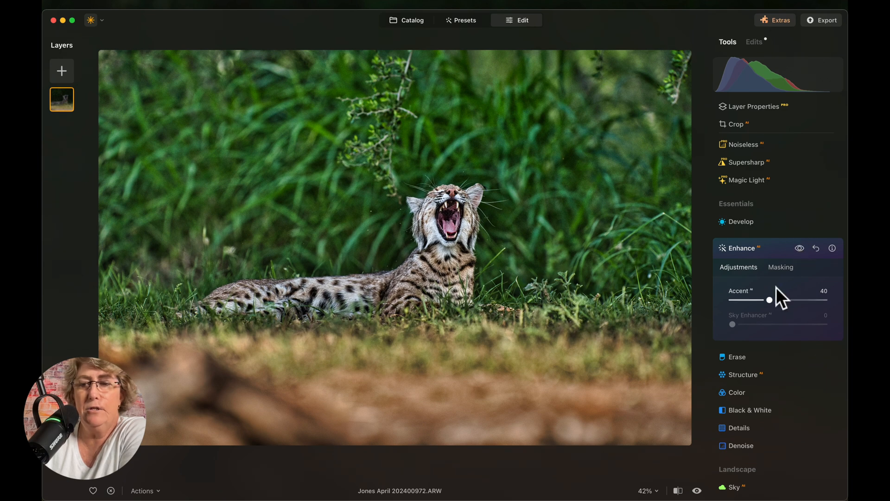
pyautogui.moveTo(770, 300); pyautogui.dragTo(760, 300)
pyautogui.moveTo(800, 250); pyautogui.dragTo(801, 249)
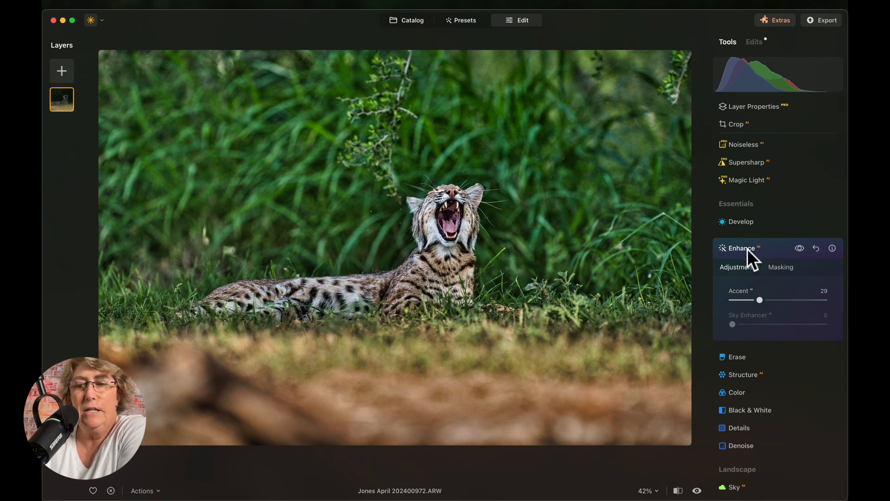
# - Copy the cat mask from Enhance's Mask actions, then collapse the Enhance panel
pyautogui.click(787, 267)
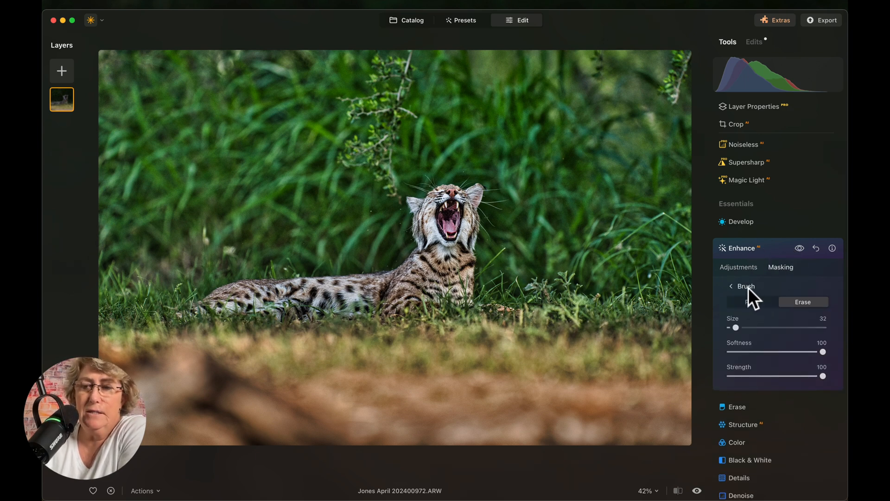
pyautogui.click(732, 286)
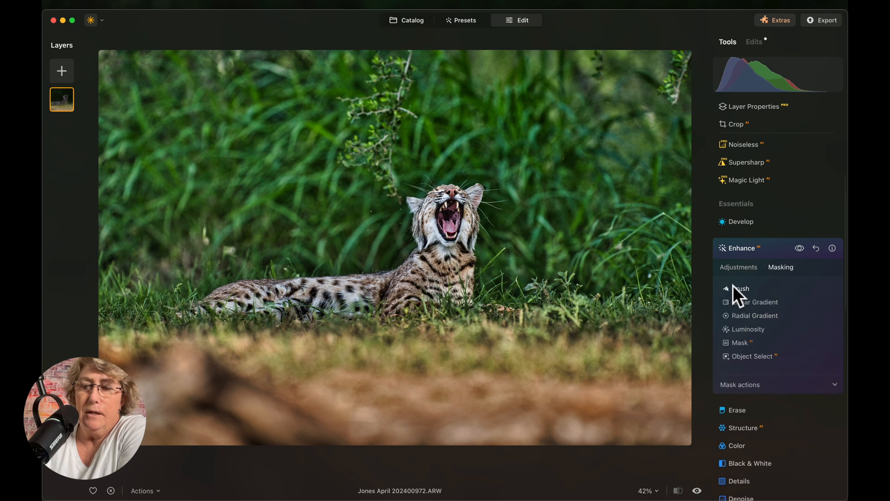
pyautogui.click(762, 384)
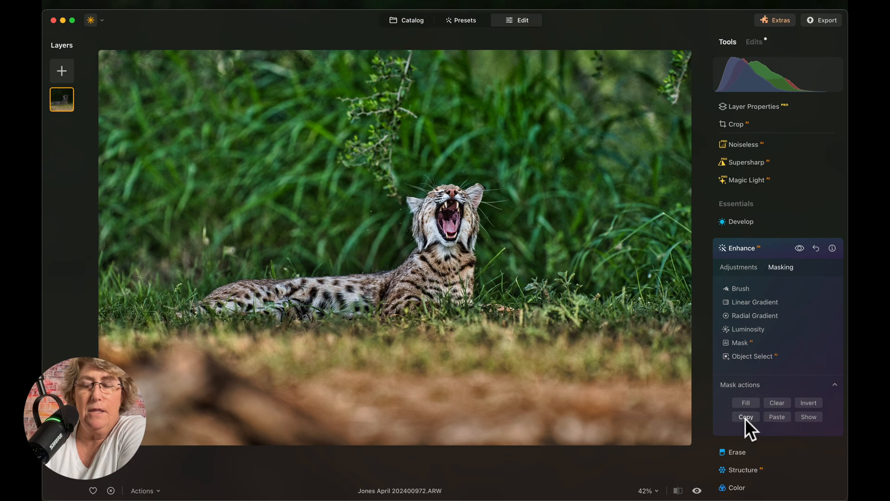
pyautogui.click(744, 249)
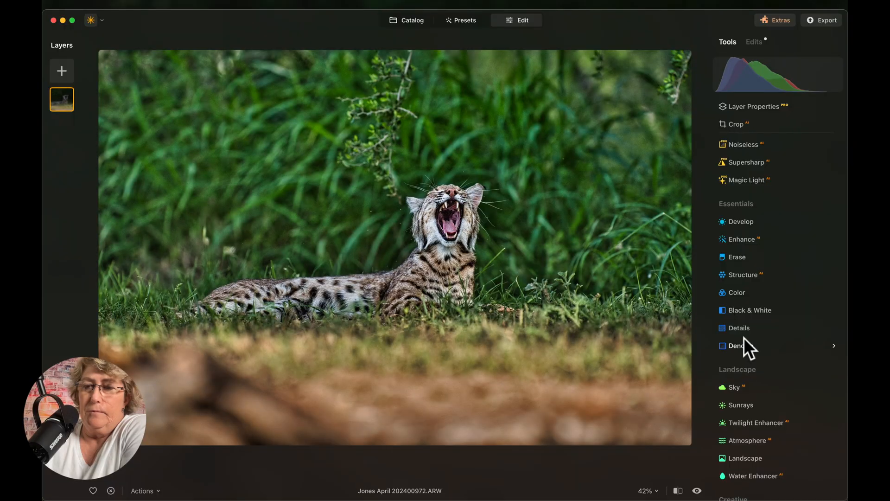
# - Paste the cat mask into Develop, show it, and invert it to cover the background
pyautogui.click(755, 221)
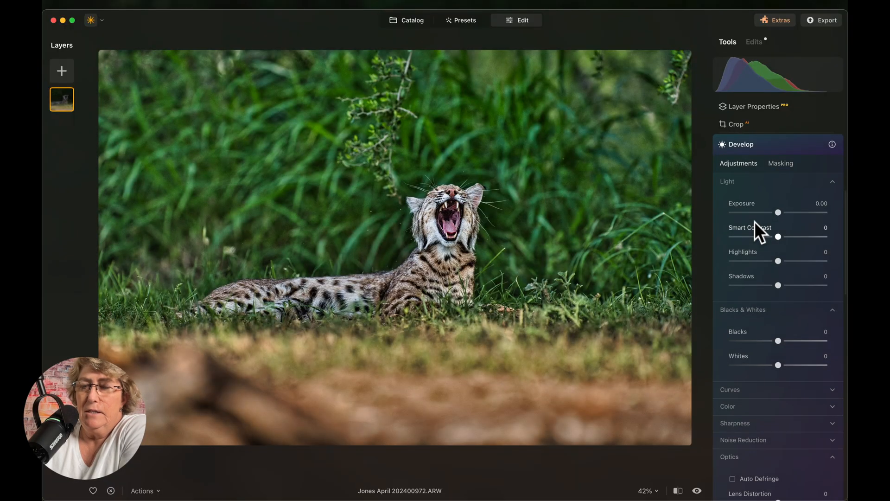
pyautogui.click(788, 163)
pyautogui.click(775, 280)
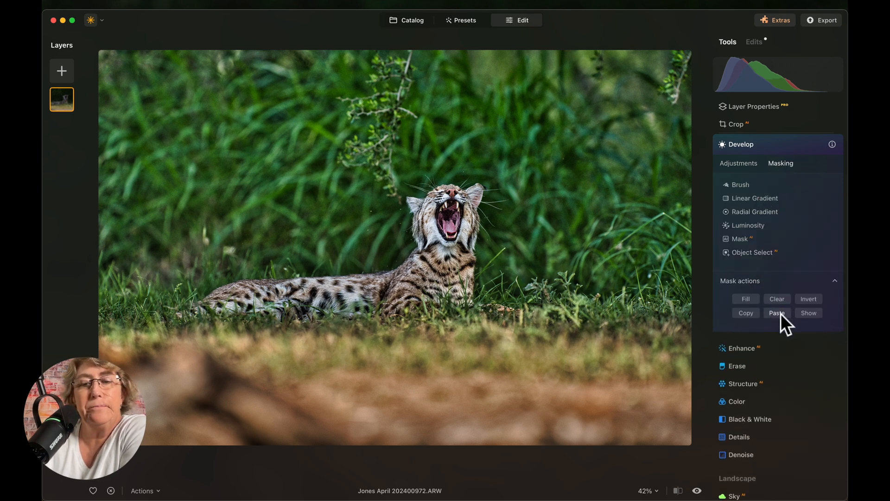
pyautogui.click(741, 162)
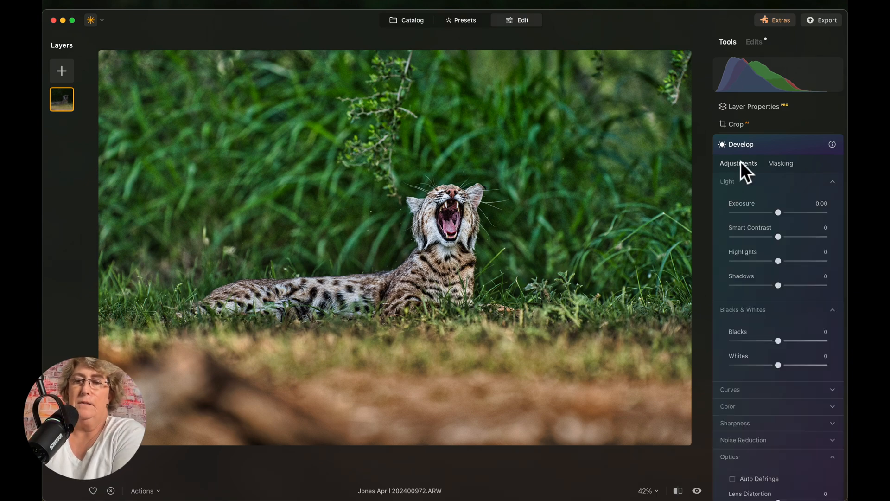
pyautogui.click(781, 164)
pyautogui.click(809, 313)
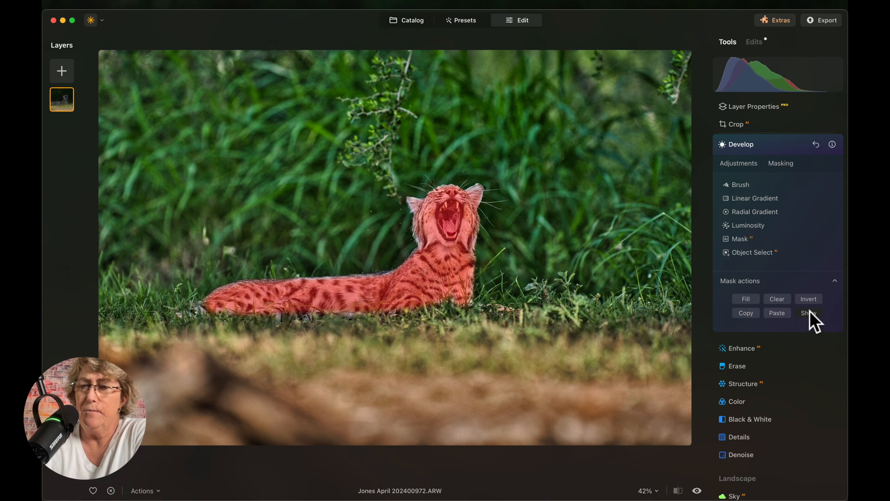
pyautogui.click(812, 299)
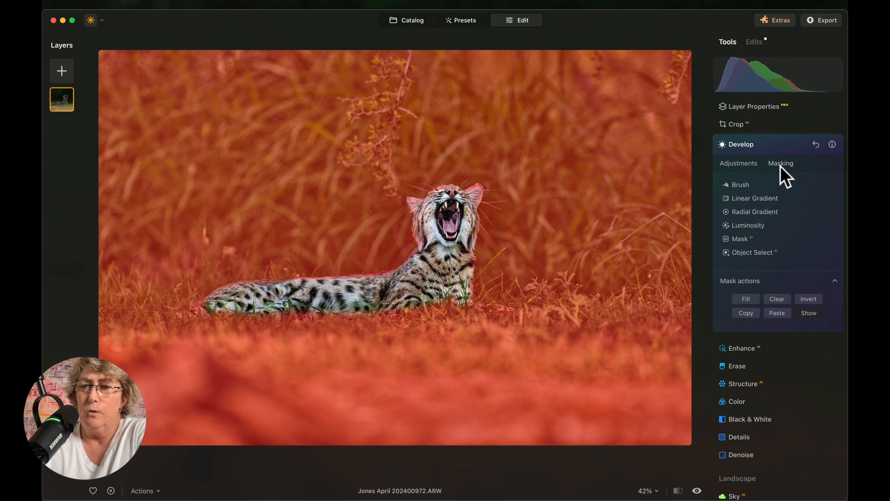
# - Erase the mask from the cat's cheek and ear with a size-20 brush
pyautogui.click(741, 185)
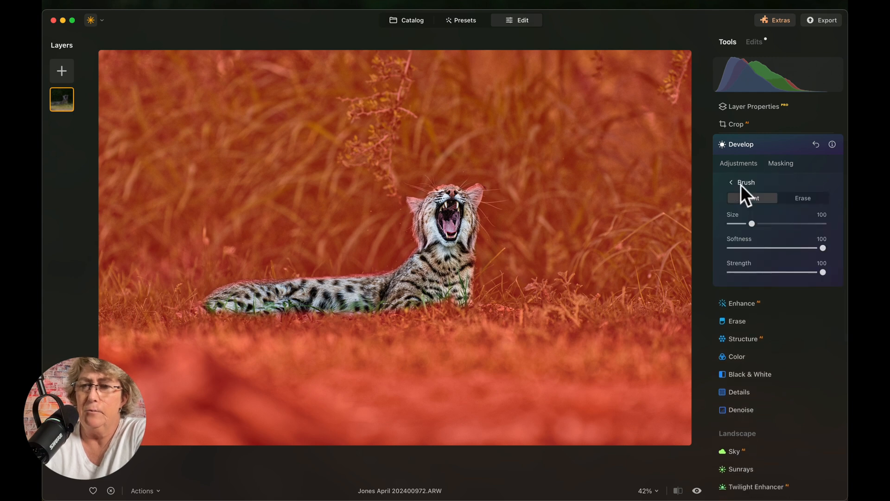
pyautogui.click(804, 201)
pyautogui.moveTo(752, 223); pyautogui.dragTo(734, 224)
pyautogui.moveTo(475, 208)
pyautogui.mouseDown()
pyautogui.moveTo(481, 187)
pyautogui.moveTo(442, 189)
pyautogui.moveTo(412, 202)
pyautogui.moveTo(425, 244)
pyautogui.moveTo(409, 201)
pyautogui.moveTo(421, 206)
pyautogui.moveTo(430, 252)
pyautogui.moveTo(411, 276)
pyautogui.moveTo(417, 258)
pyautogui.moveTo(366, 284)
pyautogui.mouseUp()
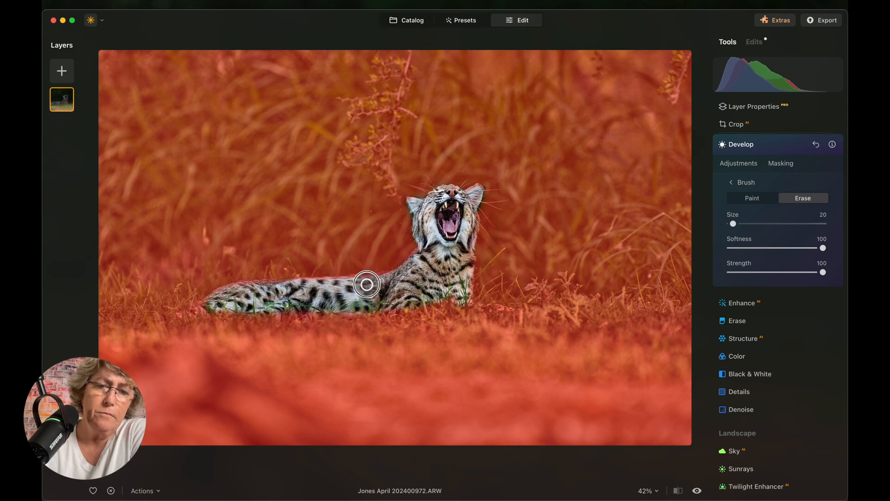
# - Keep Smart Contrast at 0, set Highlights to -100 and Shadows to -53, and compare with Develop off
pyautogui.click(747, 164)
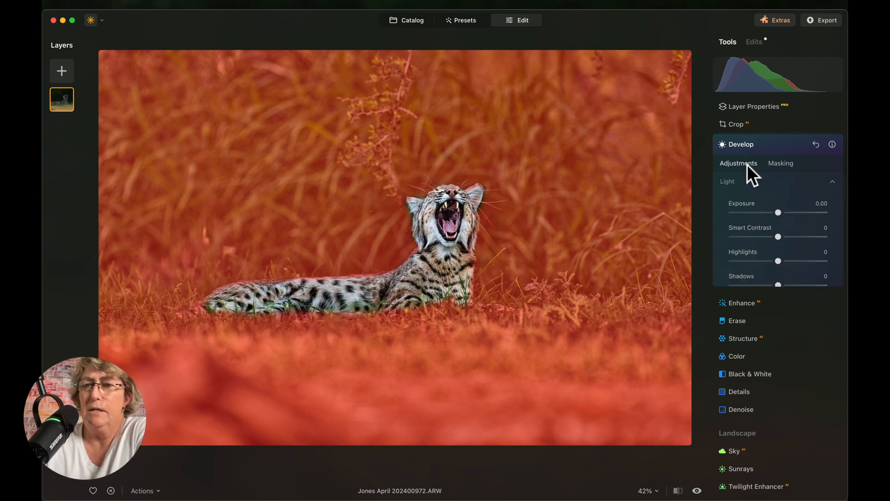
pyautogui.moveTo(778, 234)
pyautogui.mouseDown()
pyautogui.moveTo(756, 237)
pyautogui.moveTo(788, 238)
pyautogui.moveTo(781, 238)
pyautogui.mouseUp()
pyautogui.doubleClick(781, 237)
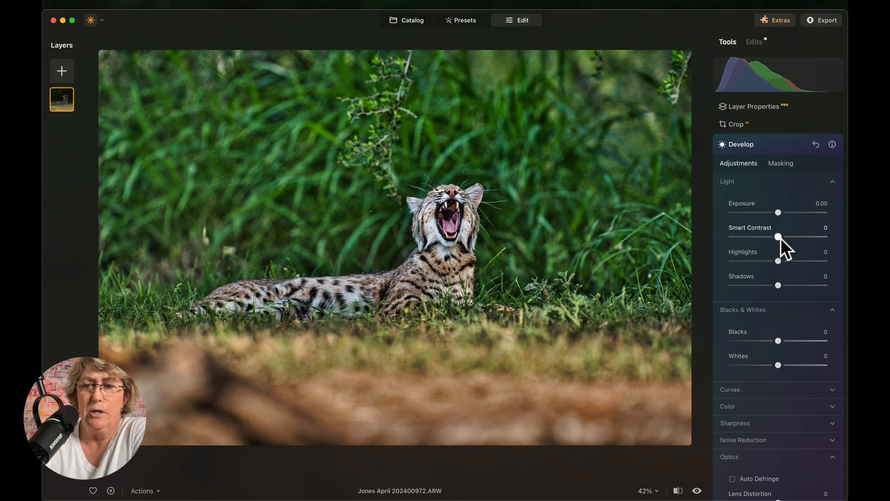
pyautogui.click(779, 261)
pyautogui.moveTo(779, 261); pyautogui.dragTo(732, 262)
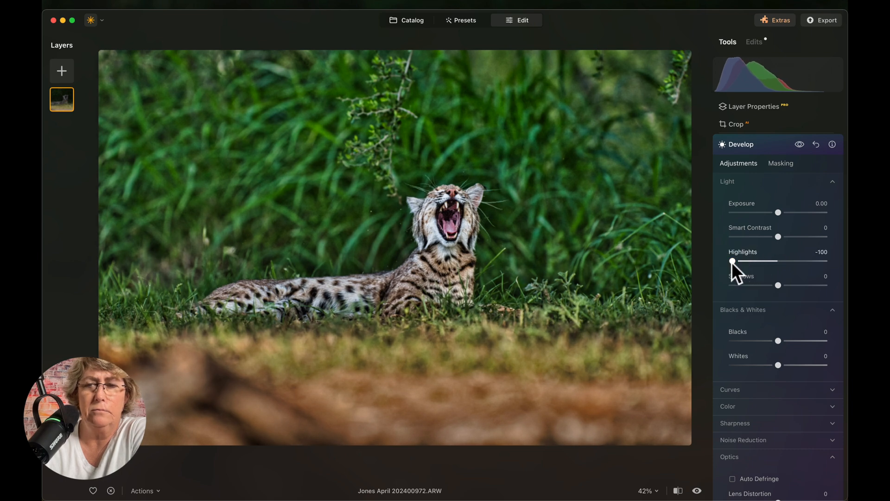
pyautogui.moveTo(779, 285); pyautogui.dragTo(754, 285)
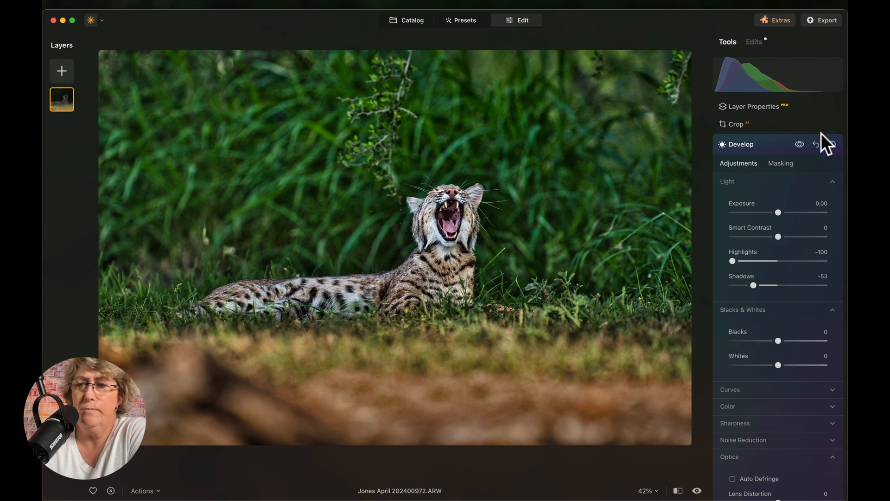
pyautogui.click(801, 144)
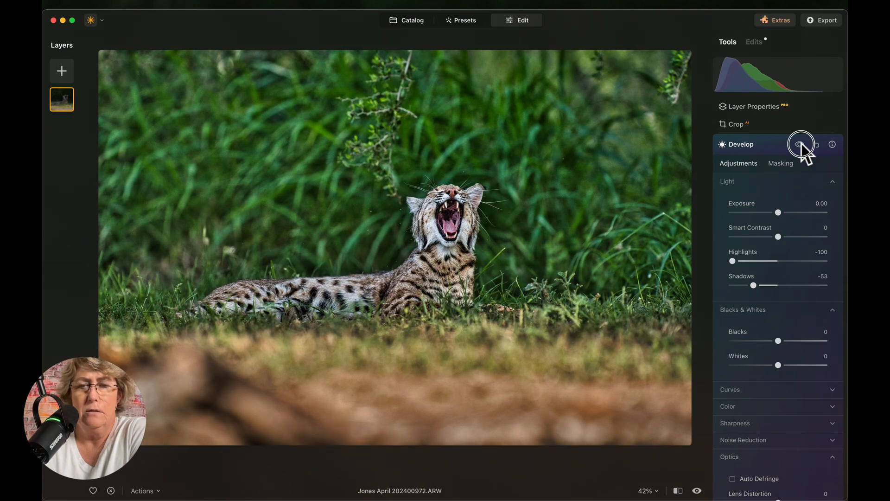
pyautogui.click(800, 144)
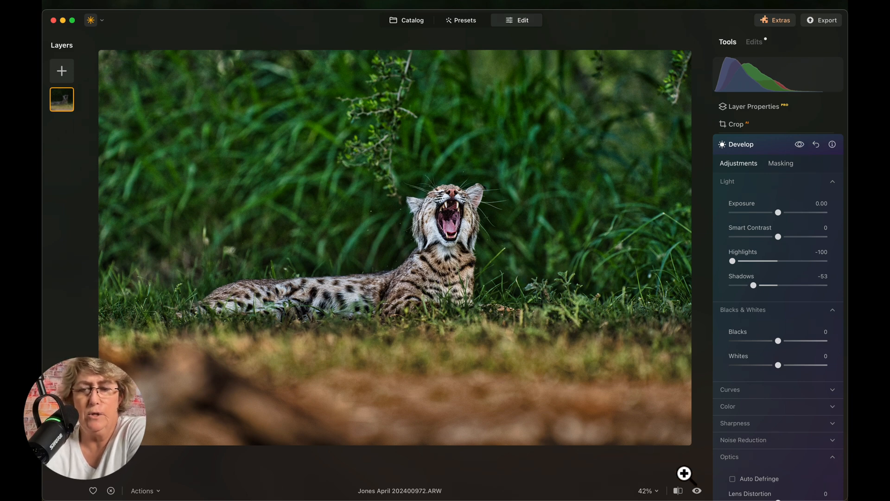
# - Compare before and after by sliding the split across the photo, then collapse Develop
pyautogui.click(678, 490)
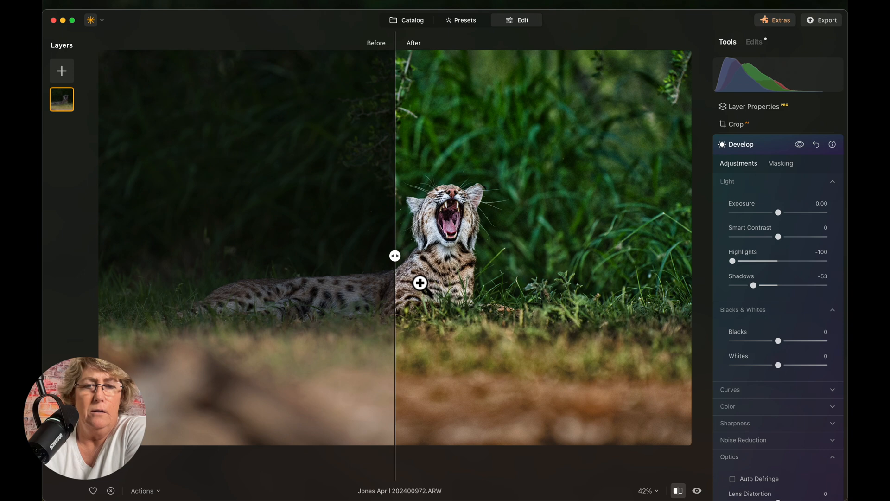
pyautogui.moveTo(394, 257); pyautogui.dragTo(257, 308)
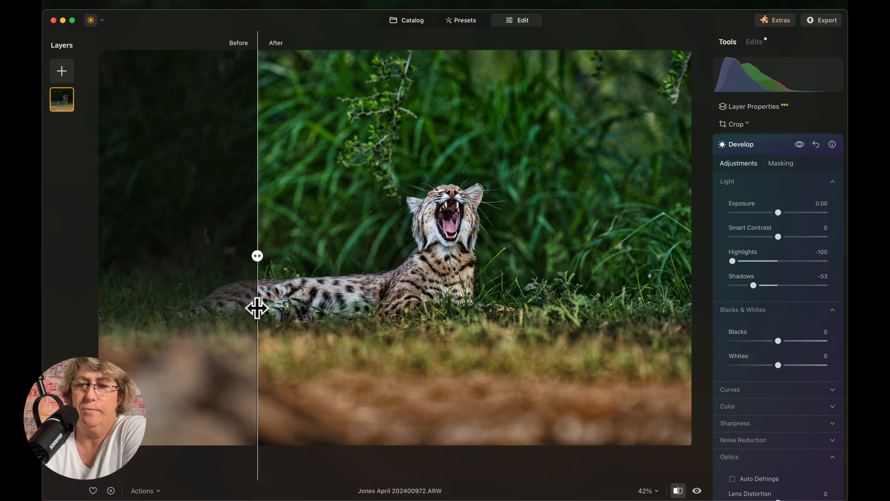
pyautogui.click(769, 143)
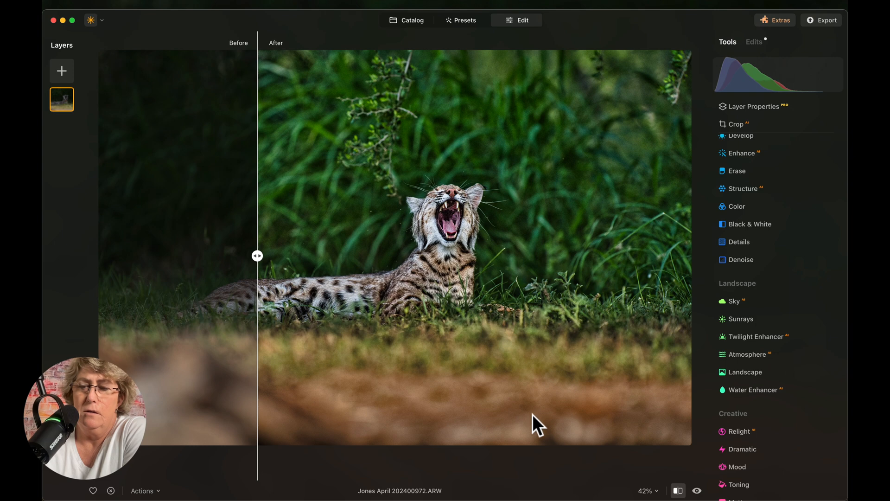
pyautogui.click(678, 490)
# - Paint a Blur mask with a size-98 brush over the branches above the cat and top-right
pyautogui.scroll(5, 782, 274)
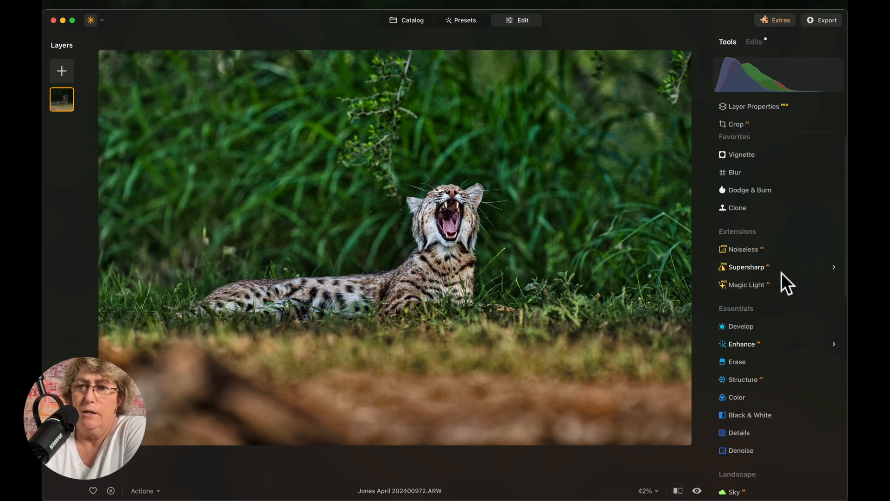
pyautogui.click(735, 180)
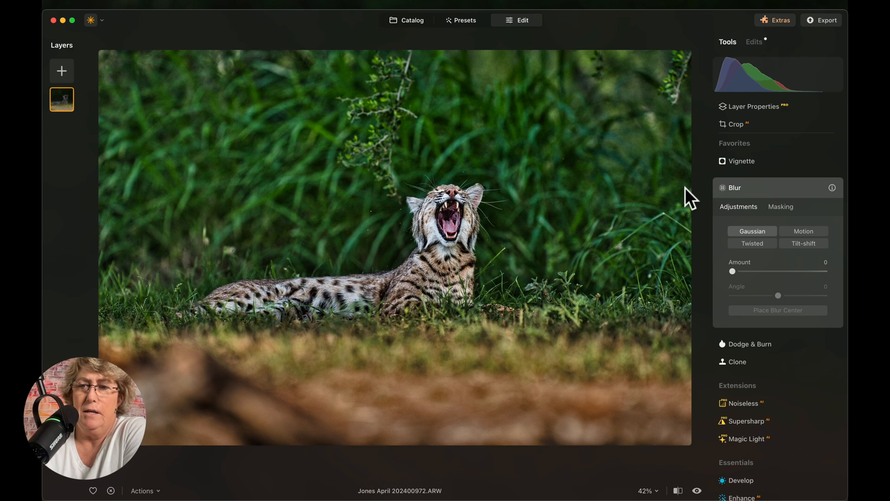
pyautogui.click(788, 207)
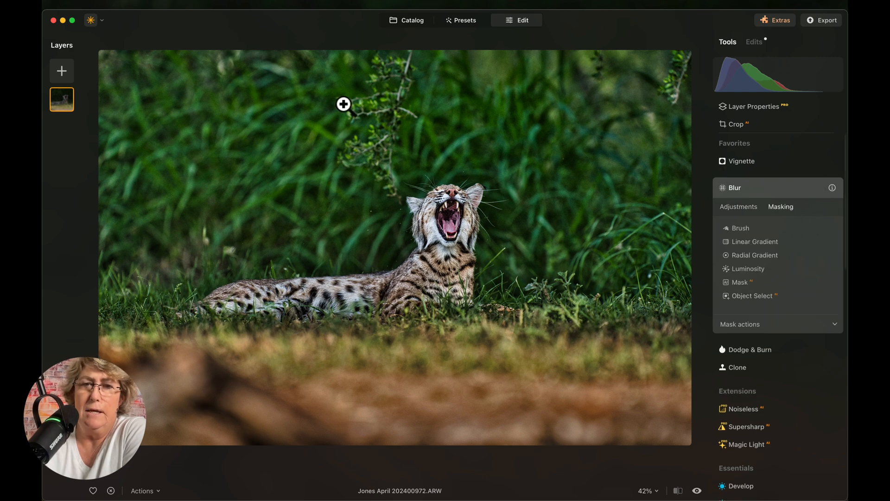
pyautogui.click(740, 228)
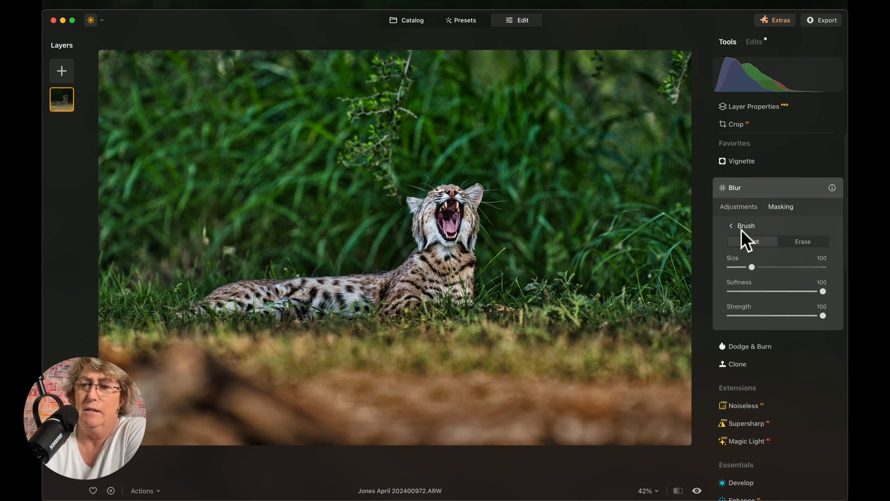
pyautogui.moveTo(752, 268); pyautogui.dragTo(751, 268)
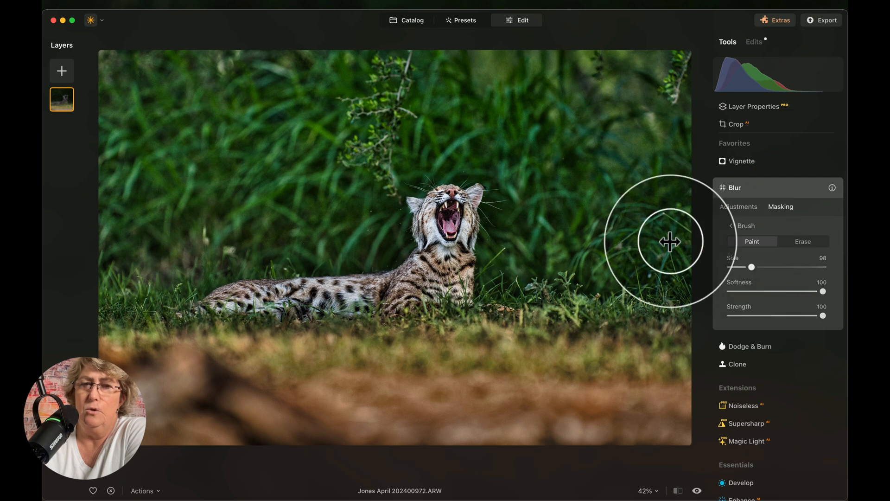
pyautogui.moveTo(402, 67)
pyautogui.mouseDown()
pyautogui.moveTo(358, 103)
pyautogui.moveTo(370, 115)
pyautogui.moveTo(402, 80)
pyautogui.moveTo(378, 148)
pyautogui.moveTo(352, 152)
pyautogui.moveTo(379, 172)
pyautogui.moveTo(376, 147)
pyautogui.moveTo(405, 58)
pyautogui.moveTo(377, 185)
pyautogui.mouseUp()
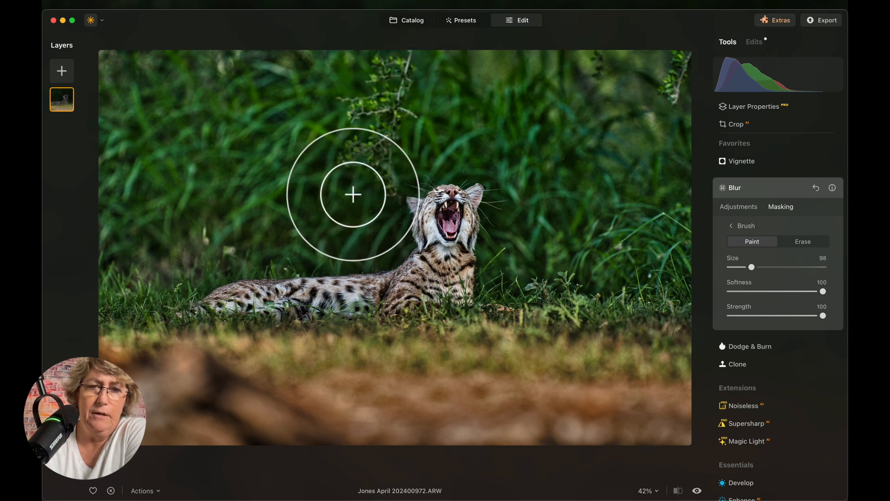
pyautogui.moveTo(685, 63); pyautogui.dragTo(671, 108)
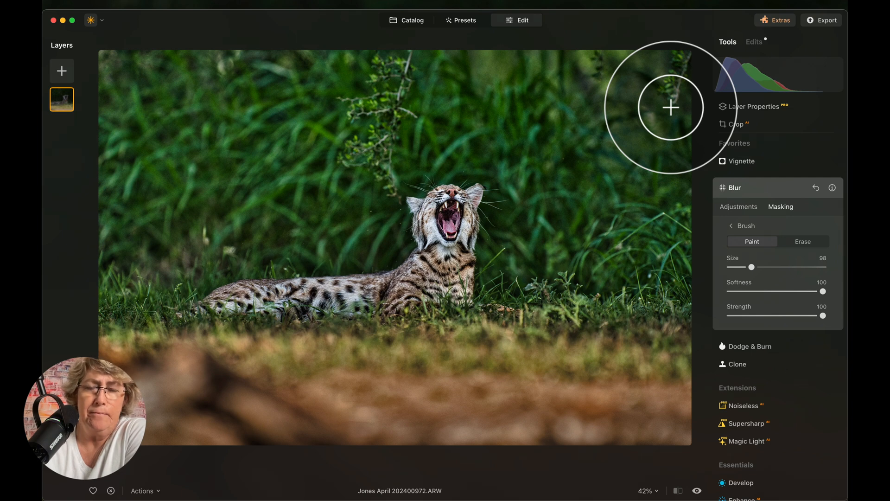
# - Set the Blur Amount to 21 and compare the photo with the blur off and on
pyautogui.click(730, 207)
pyautogui.moveTo(733, 272); pyautogui.dragTo(751, 273)
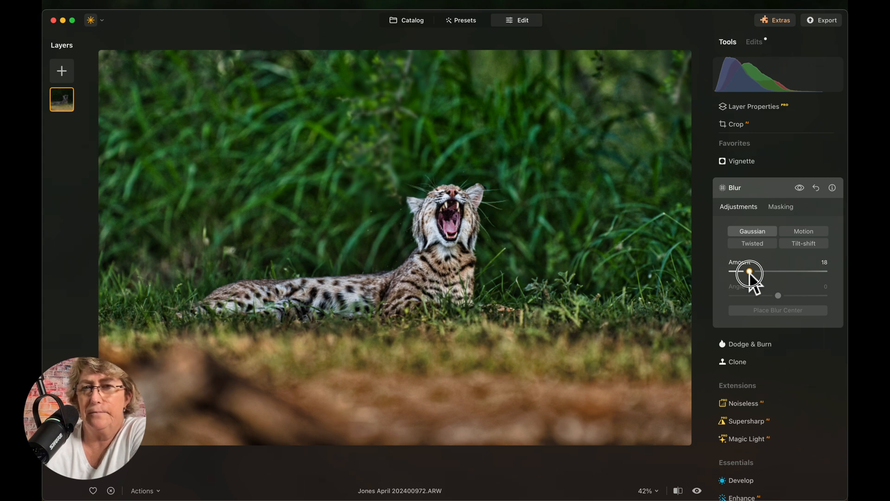
pyautogui.moveTo(750, 274); pyautogui.dragTo(752, 272)
pyautogui.click(801, 188)
pyautogui.click(801, 188)
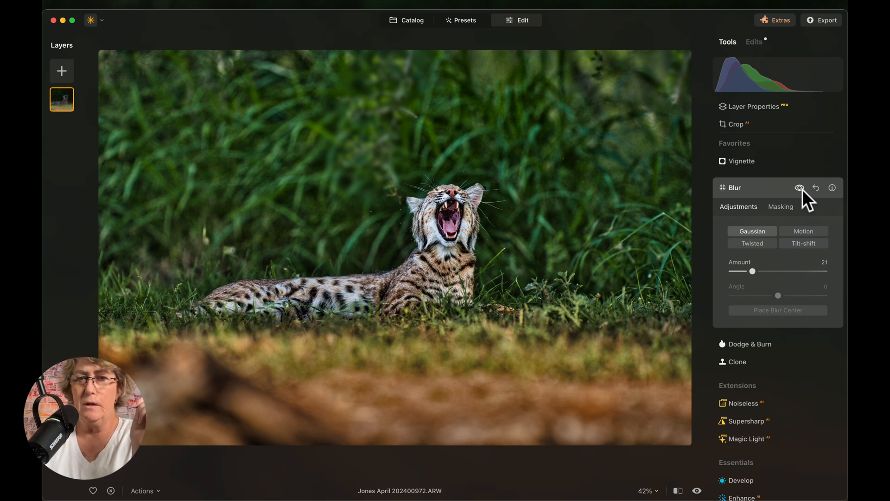
# - Close Blur and give the Color tool Saturation 13 and Vibrance 3
pyautogui.click(733, 187)
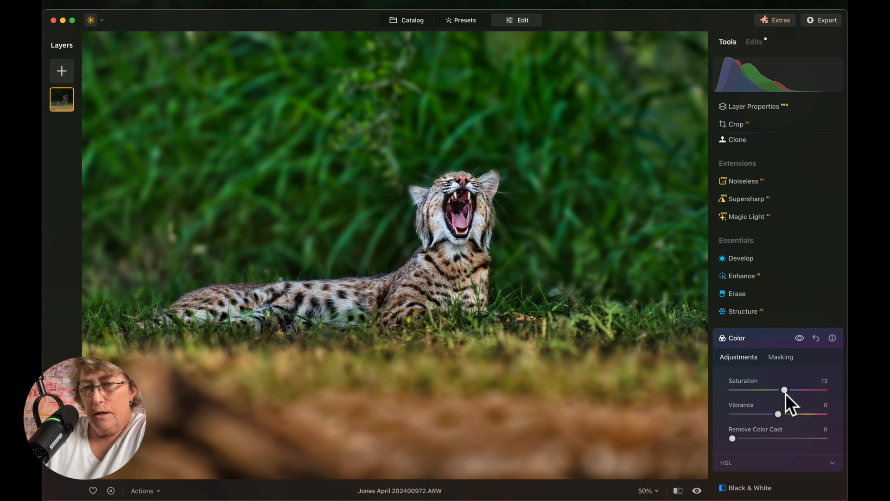
pyautogui.moveTo(778, 414)
pyautogui.mouseDown()
pyautogui.moveTo(770, 415)
pyautogui.moveTo(780, 415)
pyautogui.mouseUp()
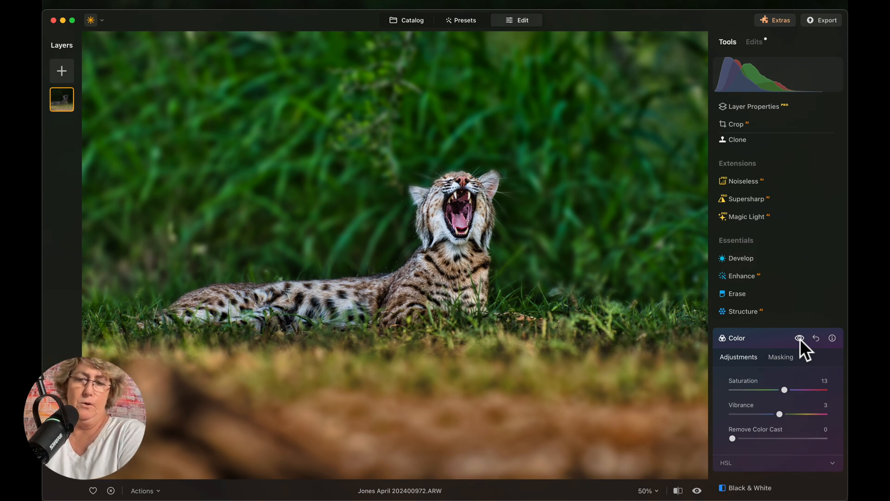
# - In HSL, set Green saturation to -20 and Green hue to -13, then collapse Color
pyautogui.scroll(-5, 769, 415)
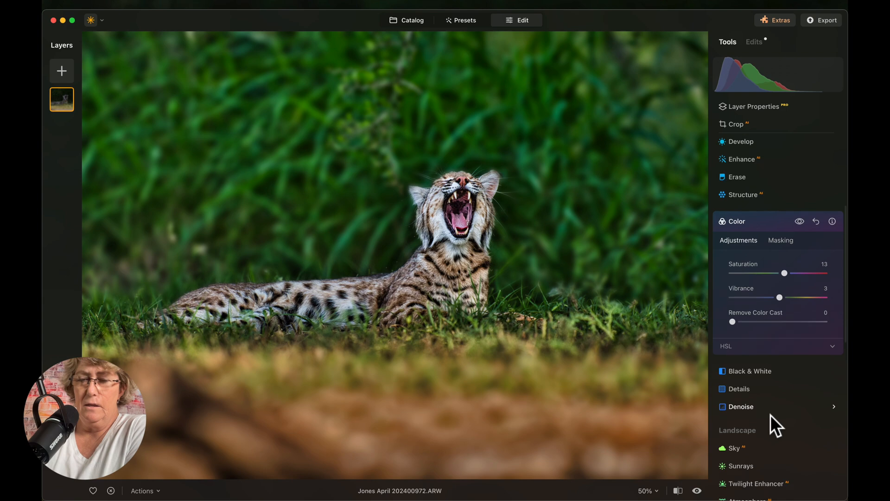
pyautogui.click(831, 338)
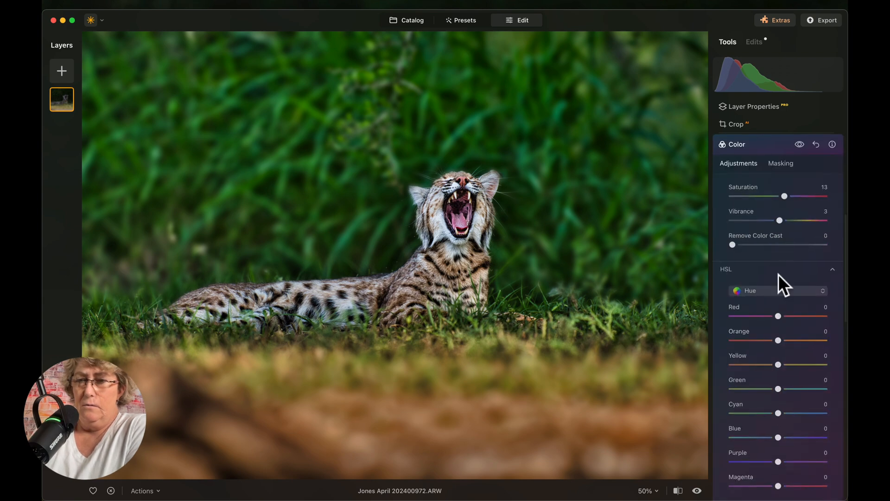
pyautogui.click(771, 291)
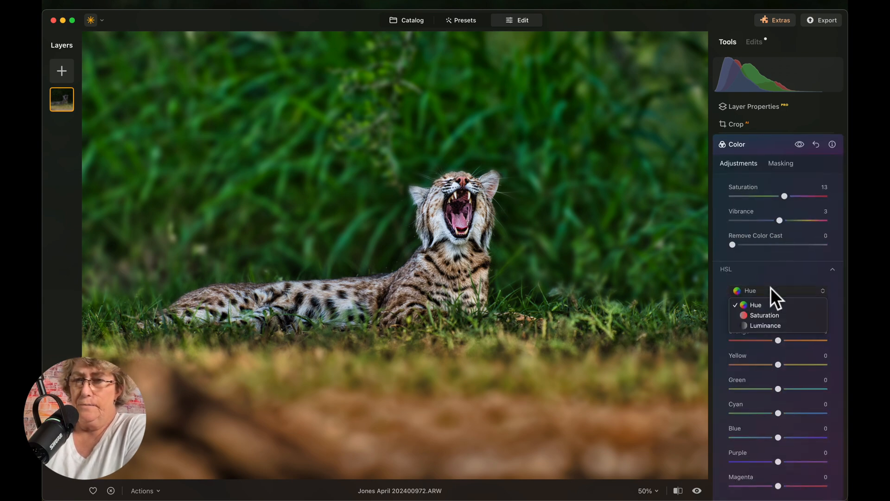
pyautogui.click(778, 316)
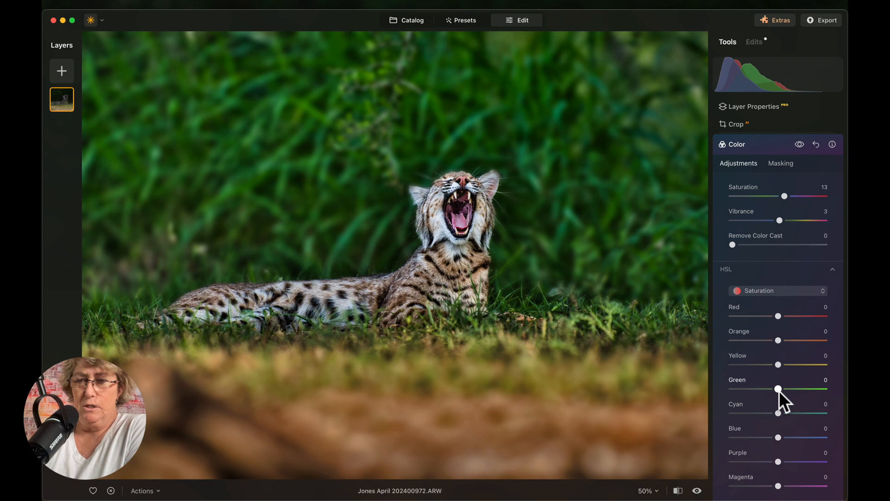
pyautogui.moveTo(779, 392); pyautogui.dragTo(770, 391)
pyautogui.click(788, 288)
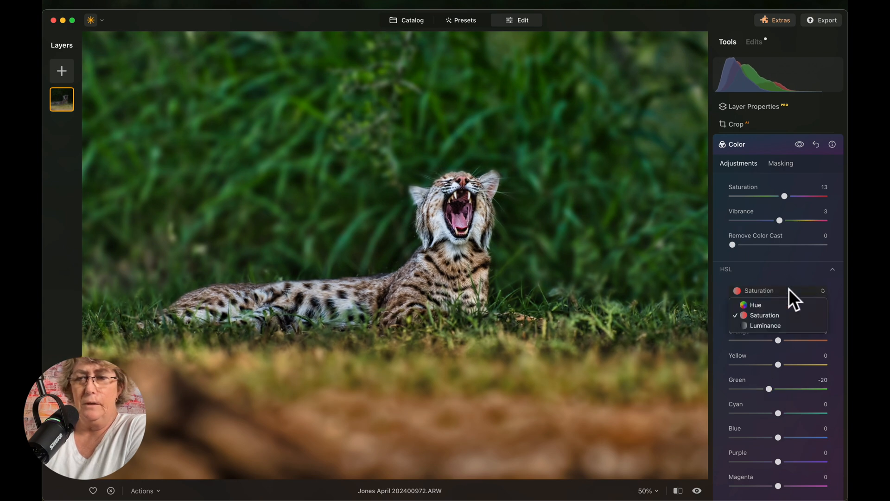
pyautogui.click(777, 302)
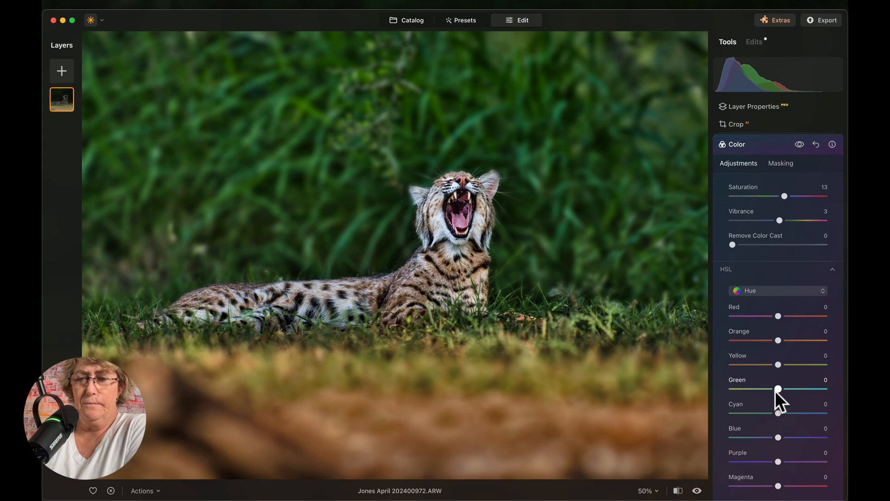
pyautogui.moveTo(779, 388); pyautogui.dragTo(772, 390)
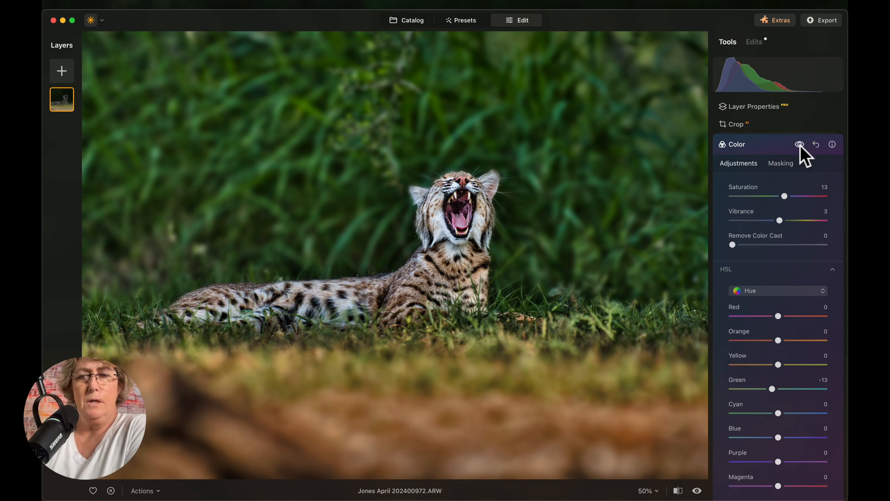
pyautogui.click(761, 146)
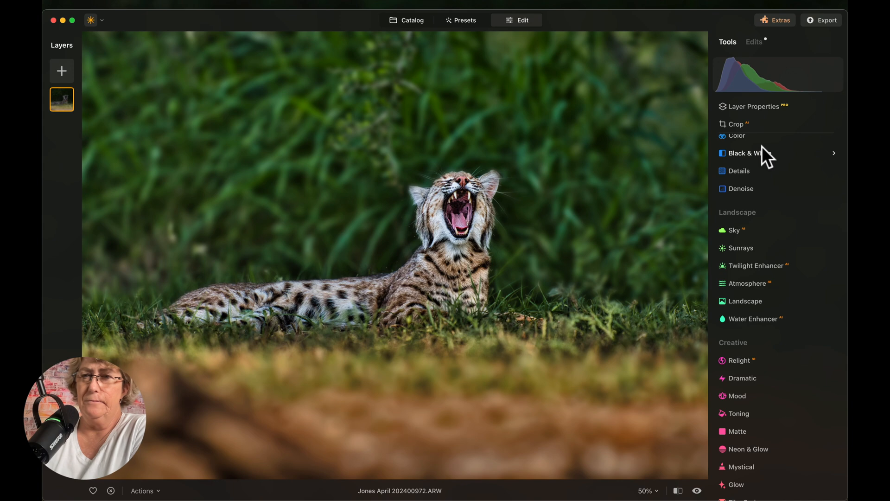
# - Inspect the cat's head at 100%, apply Noiseless at Low, and compare with it off
pyautogui.scroll(5, 766, 172)
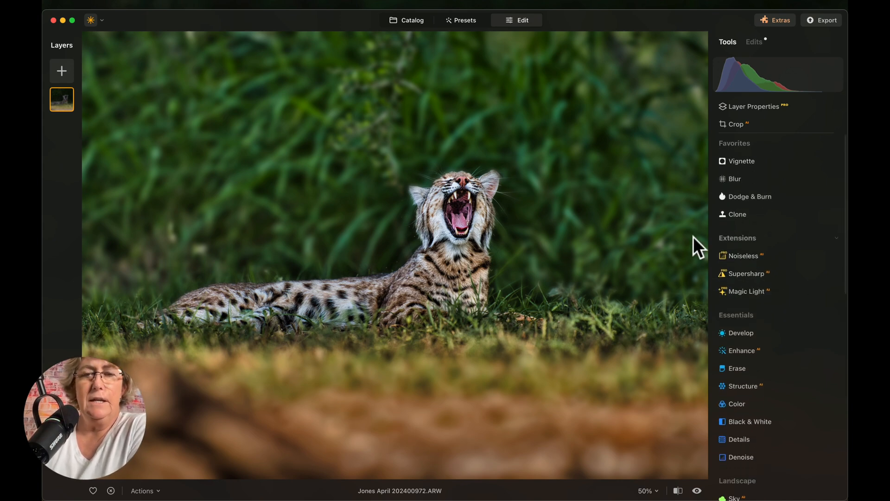
pyautogui.click(458, 196)
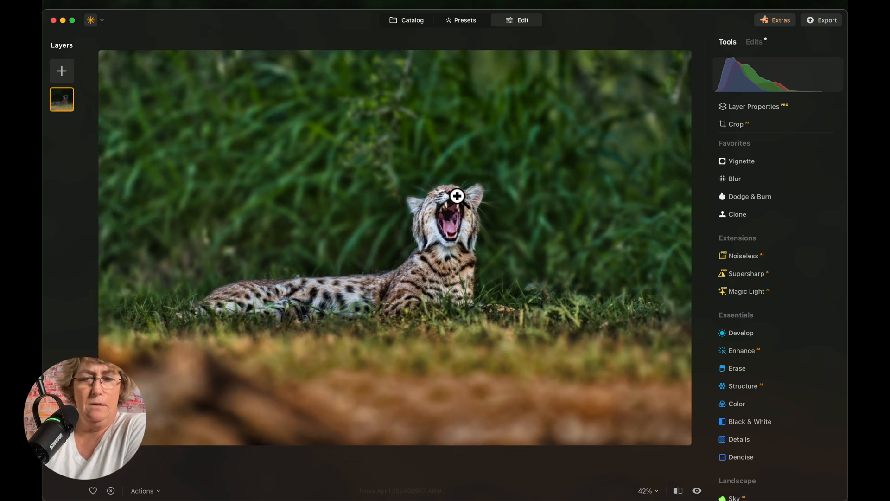
pyautogui.click(457, 196)
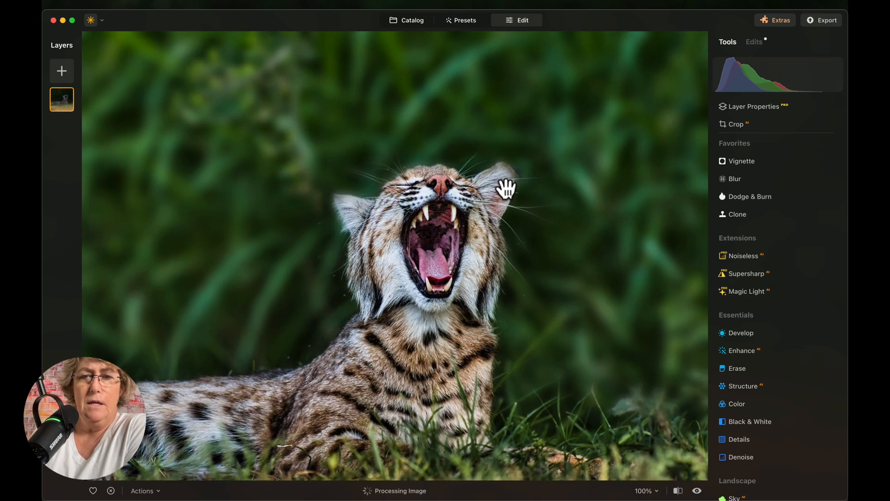
pyautogui.click(503, 185)
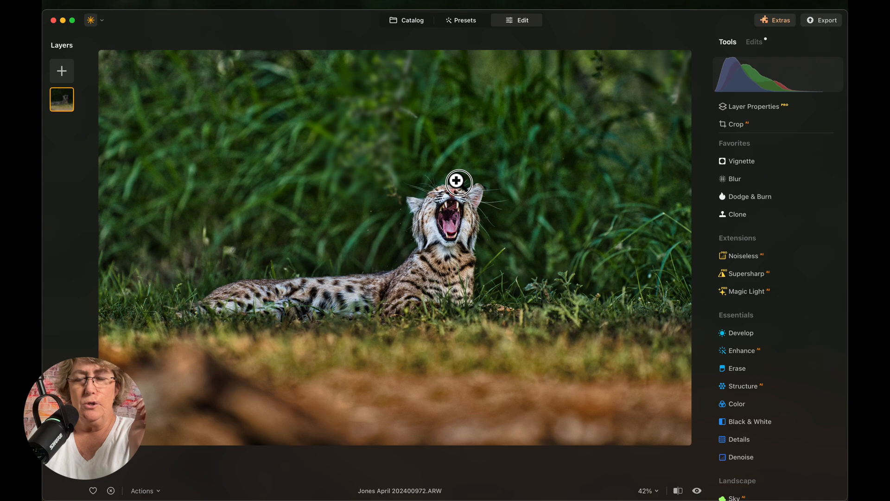
pyautogui.click(453, 180)
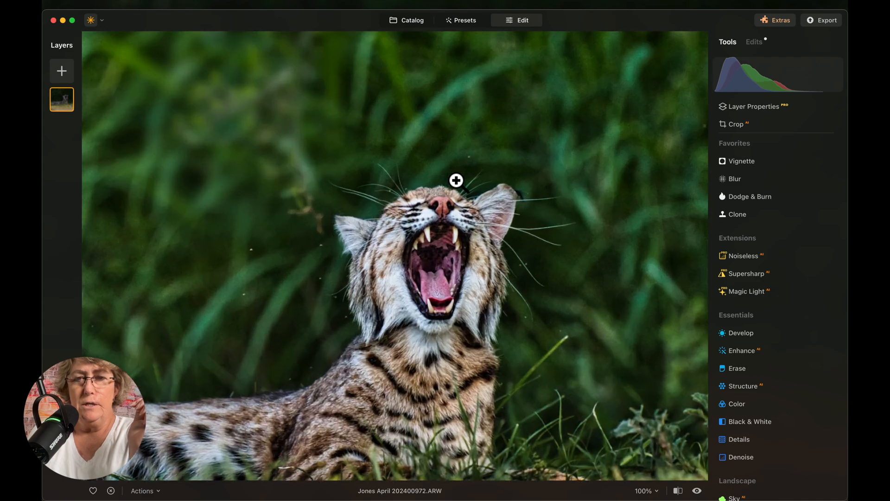
pyautogui.click(758, 256)
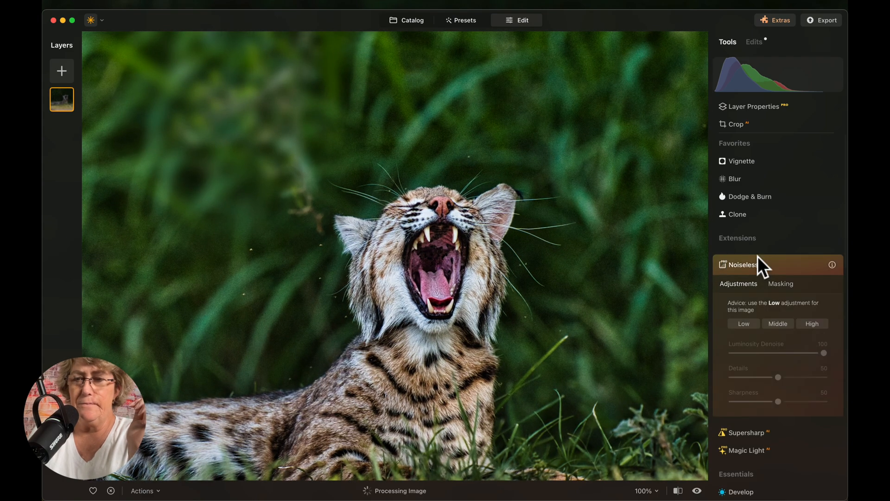
pyautogui.click(745, 323)
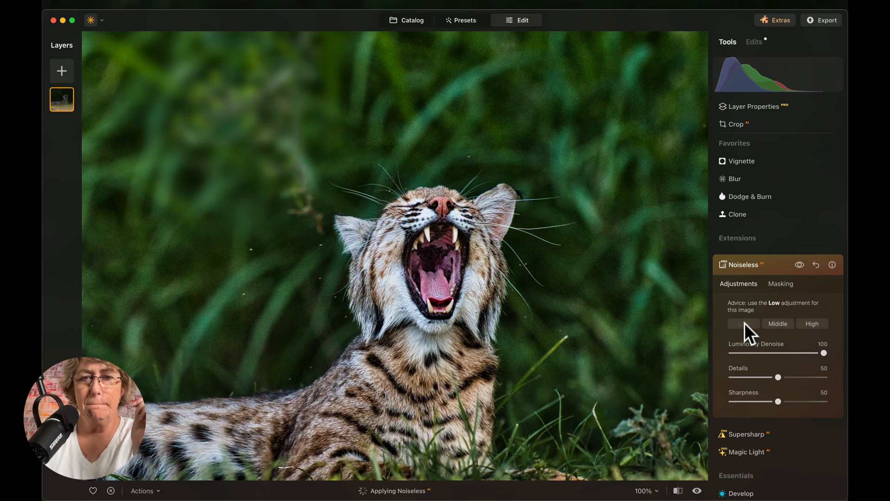
pyautogui.click(804, 270)
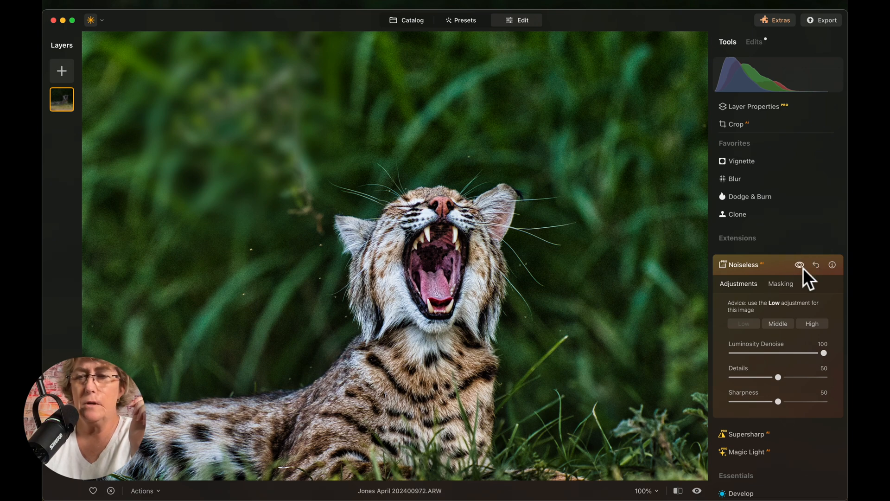
pyautogui.click(755, 265)
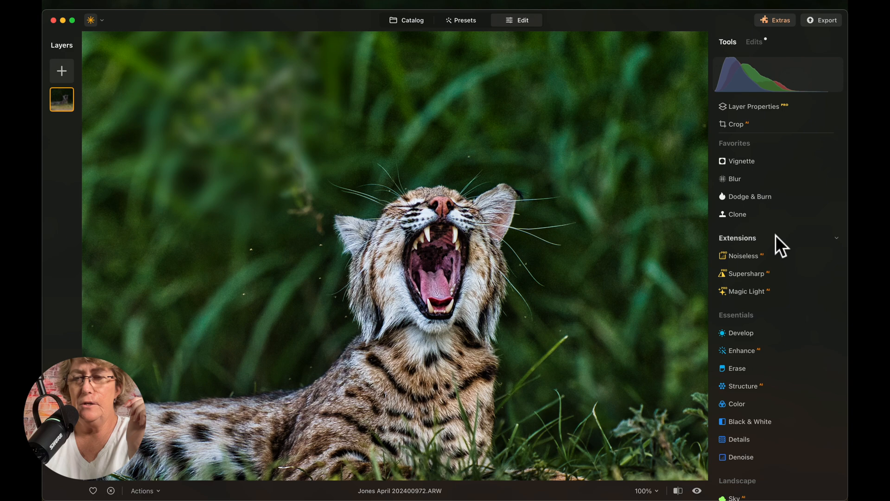
# - Paste the cat mask into Denoise, show it, and invert it to cover the background
pyautogui.scroll(-5, 748, 328)
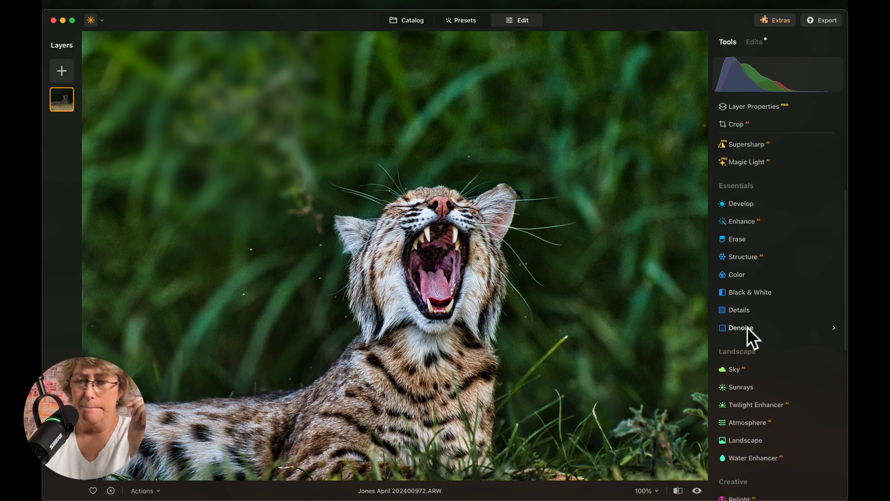
pyautogui.click(747, 322)
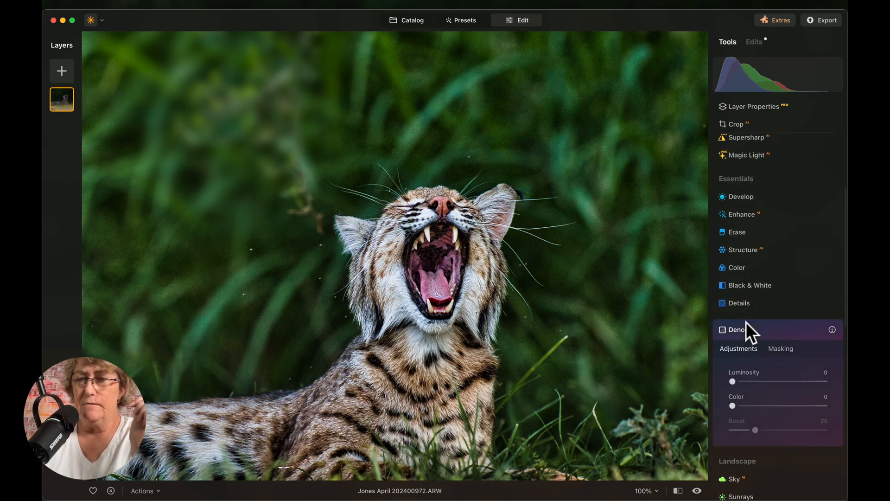
pyautogui.click(785, 348)
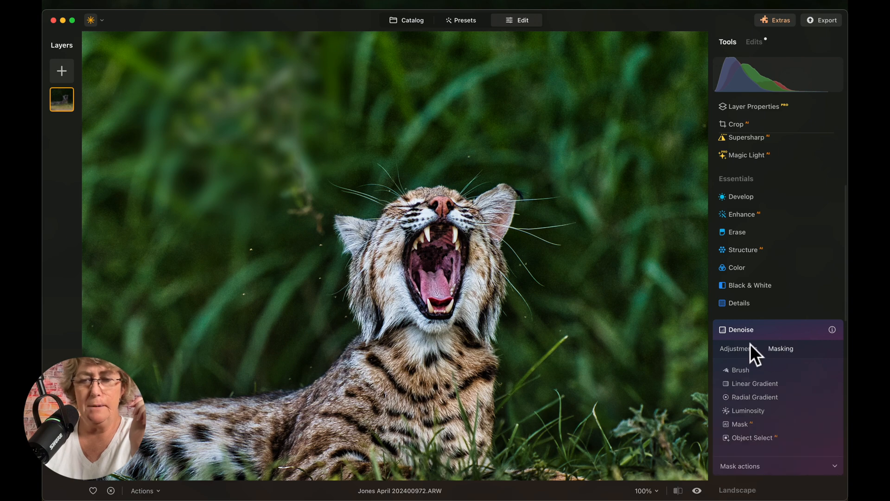
pyautogui.scroll(-4, 758, 454)
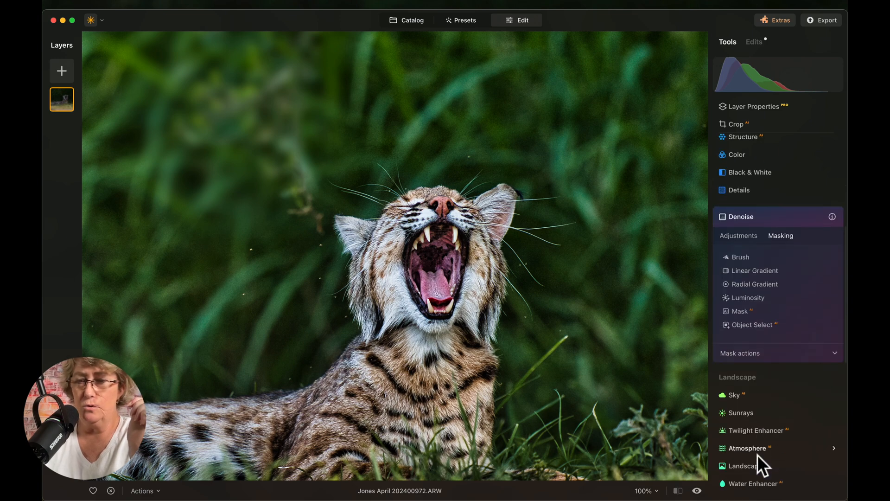
pyautogui.click(768, 350)
pyautogui.click(781, 382)
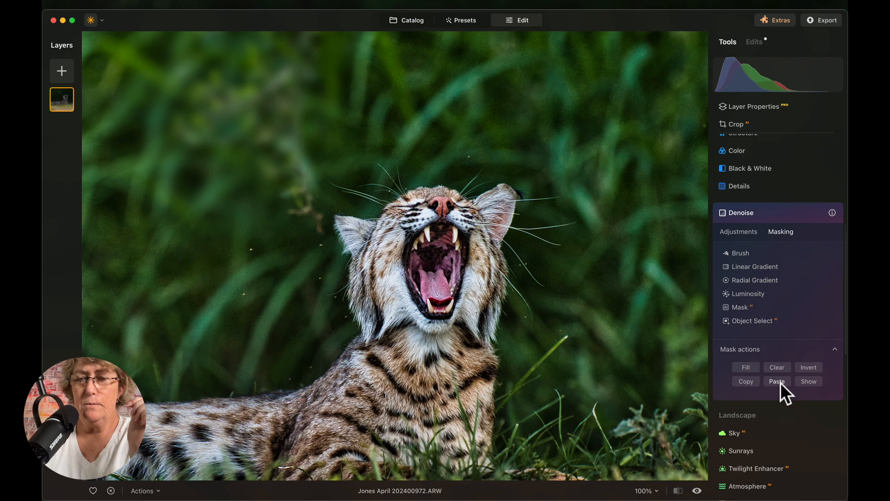
pyautogui.click(811, 381)
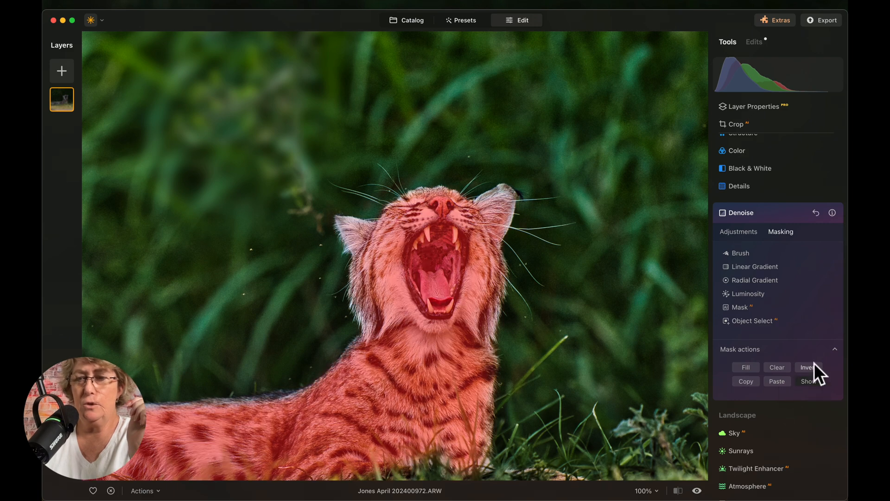
pyautogui.click(814, 367)
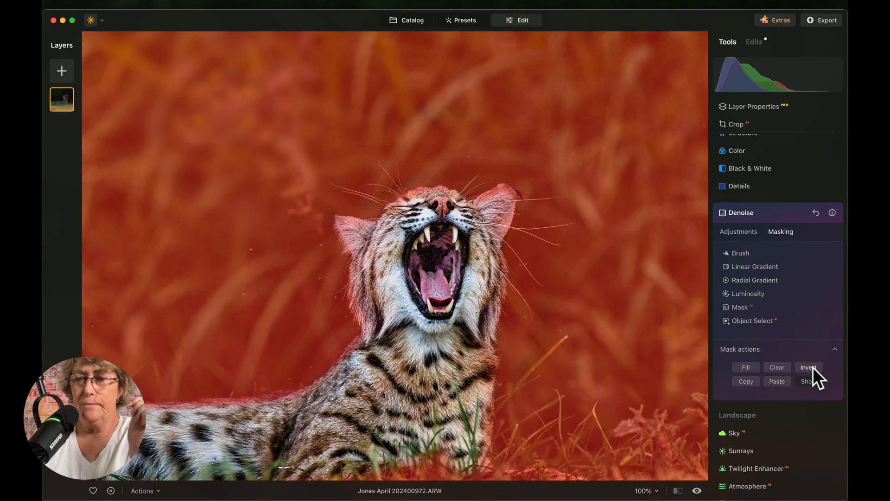
# - Set Denoise Luminosity to 68, Color to 21 and Boost to 35, then view the whole photo
pyautogui.click(733, 230)
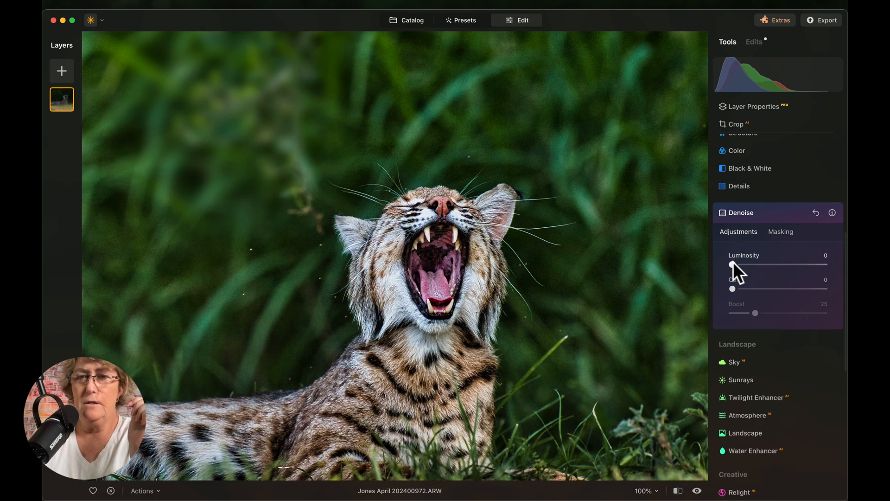
pyautogui.scroll(5, 500, 157)
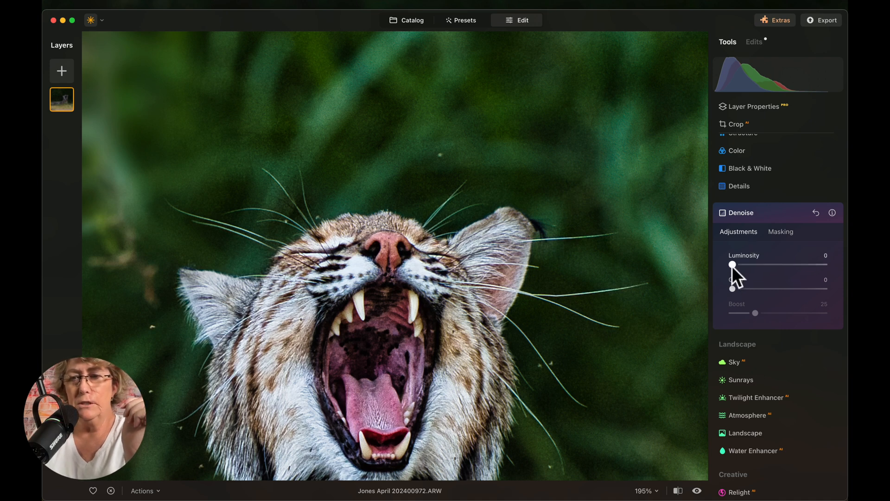
pyautogui.moveTo(732, 266); pyautogui.dragTo(795, 272)
pyautogui.moveTo(733, 288); pyautogui.dragTo(753, 292)
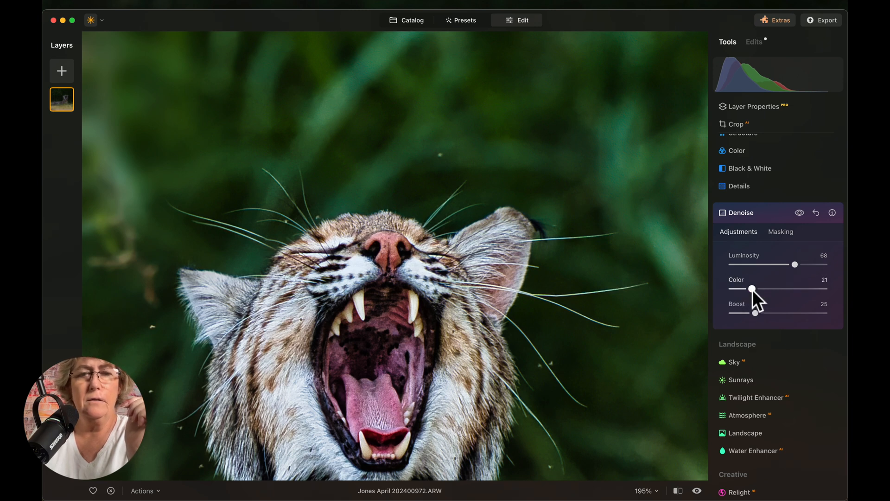
pyautogui.moveTo(756, 314); pyautogui.dragTo(764, 315)
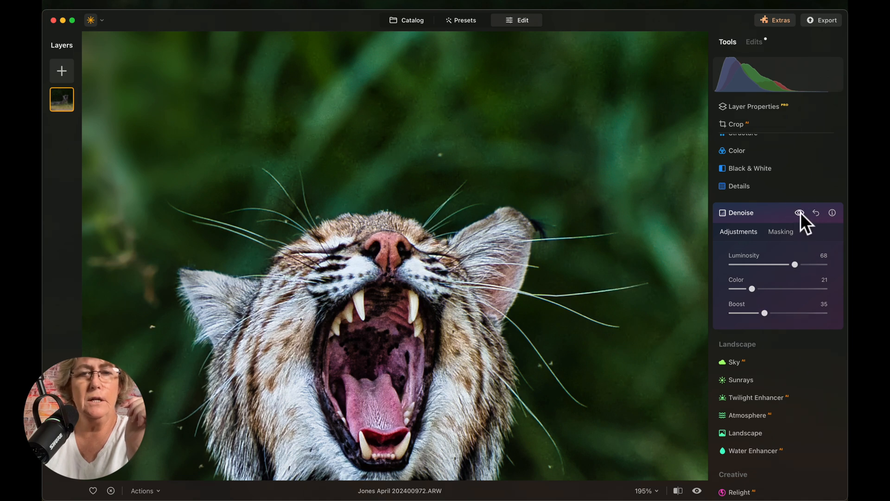
pyautogui.click(473, 245)
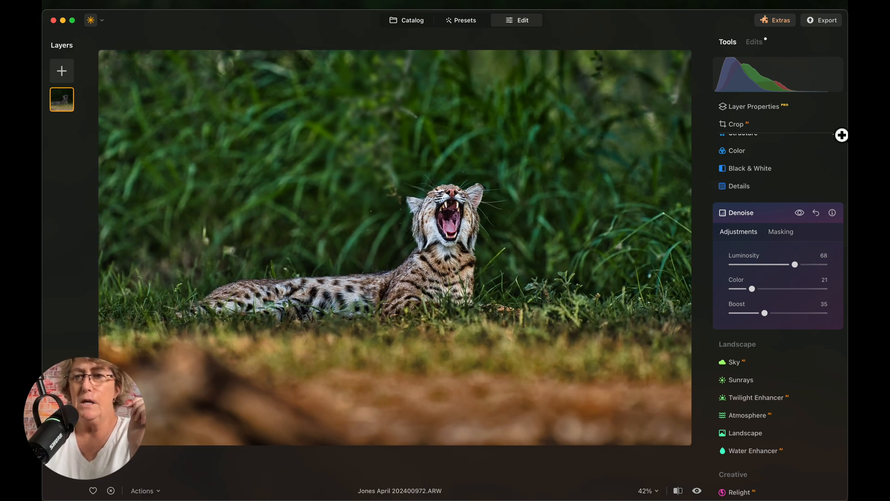
# - Crop tighter around the cat to 4614×3076 by pulling in the top-right and bottom-left corners
pyautogui.click(738, 126)
pyautogui.moveTo(689, 62); pyautogui.dragTo(628, 101)
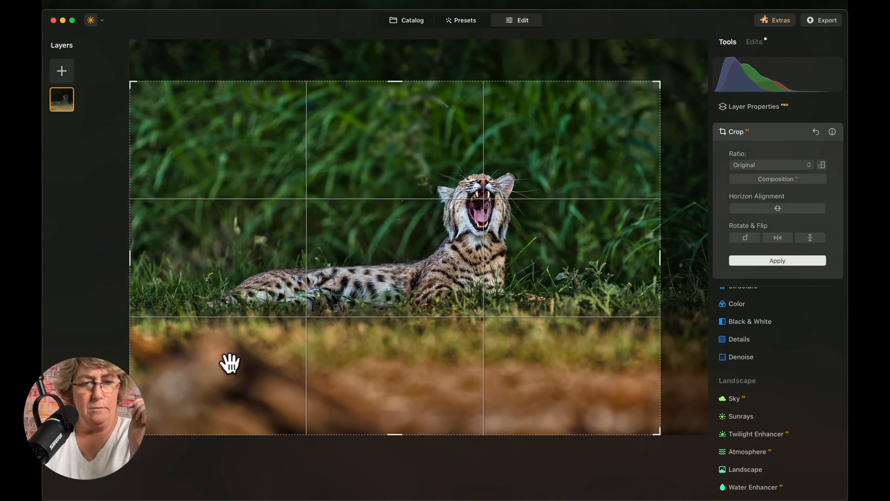
pyautogui.moveTo(130, 434); pyautogui.dragTo(155, 388)
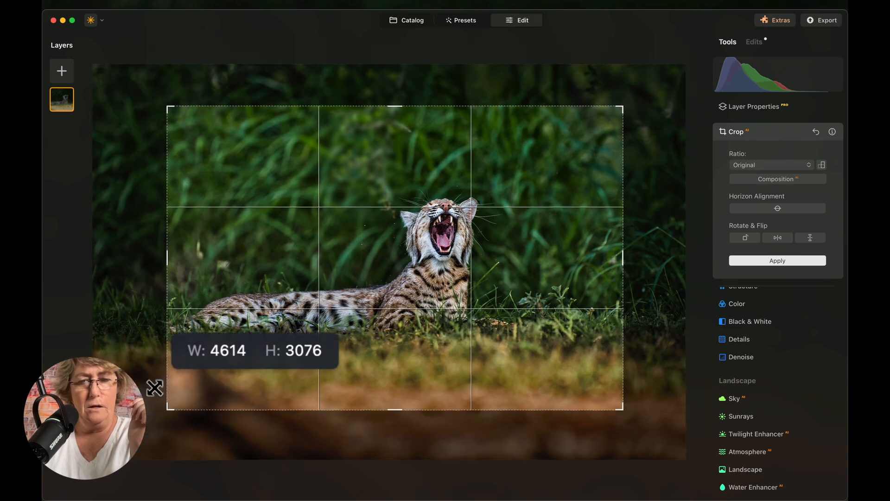
pyautogui.moveTo(338, 368); pyautogui.dragTo(370, 363)
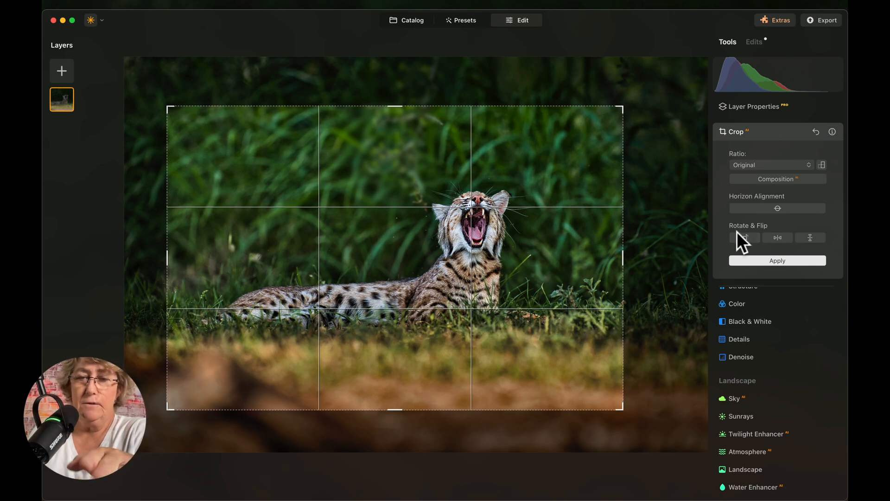
# - Leave the orientation unflipped, apply the crop, and compare against the original
pyautogui.click(779, 238)
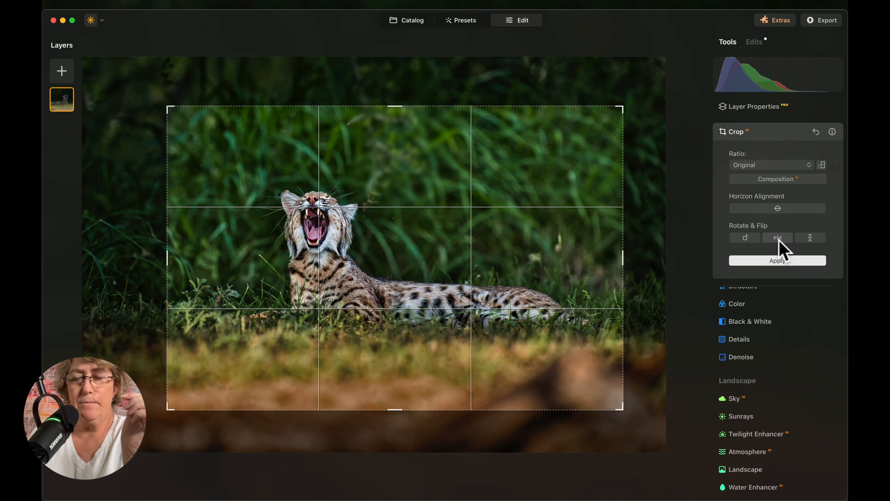
pyautogui.click(778, 238)
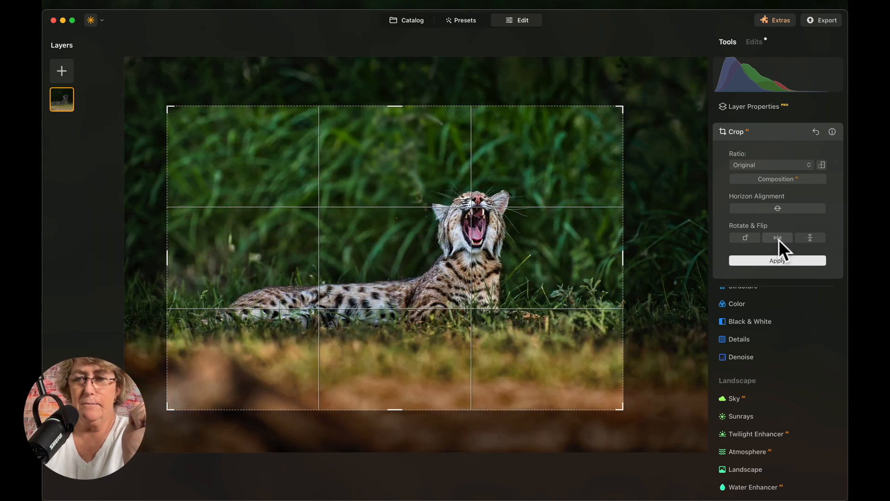
pyautogui.click(776, 259)
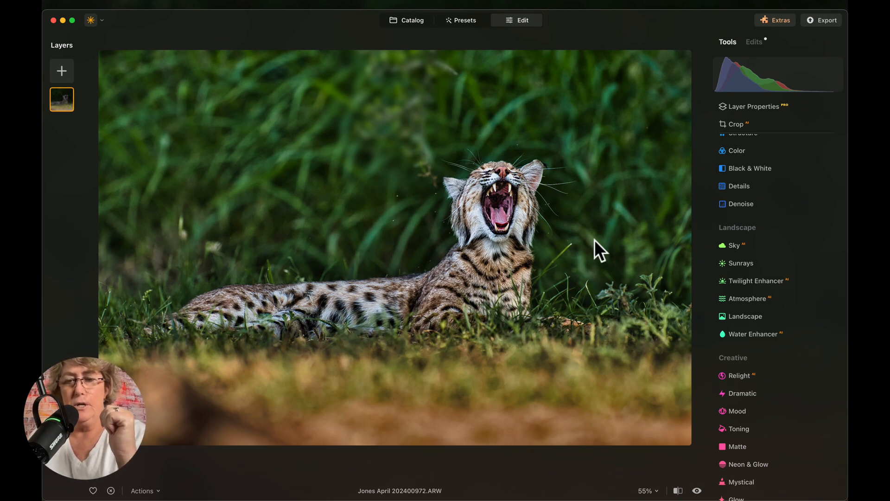
pyautogui.click(697, 492)
pyautogui.click(697, 492)
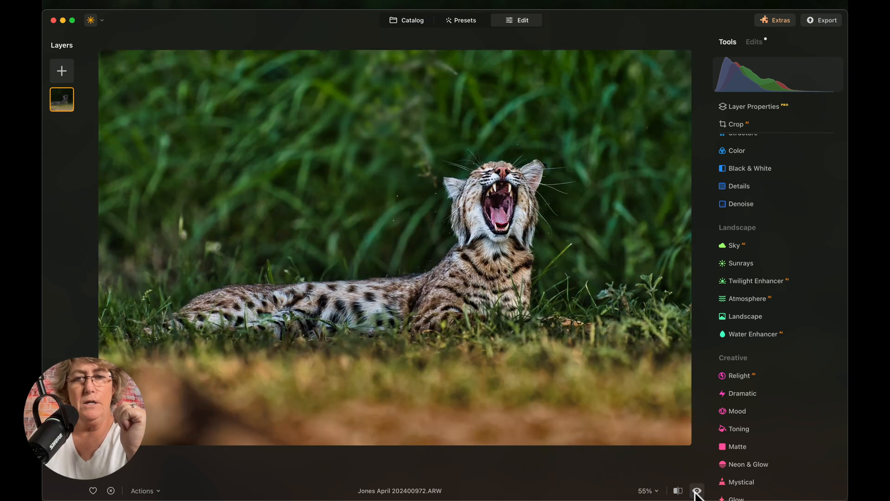